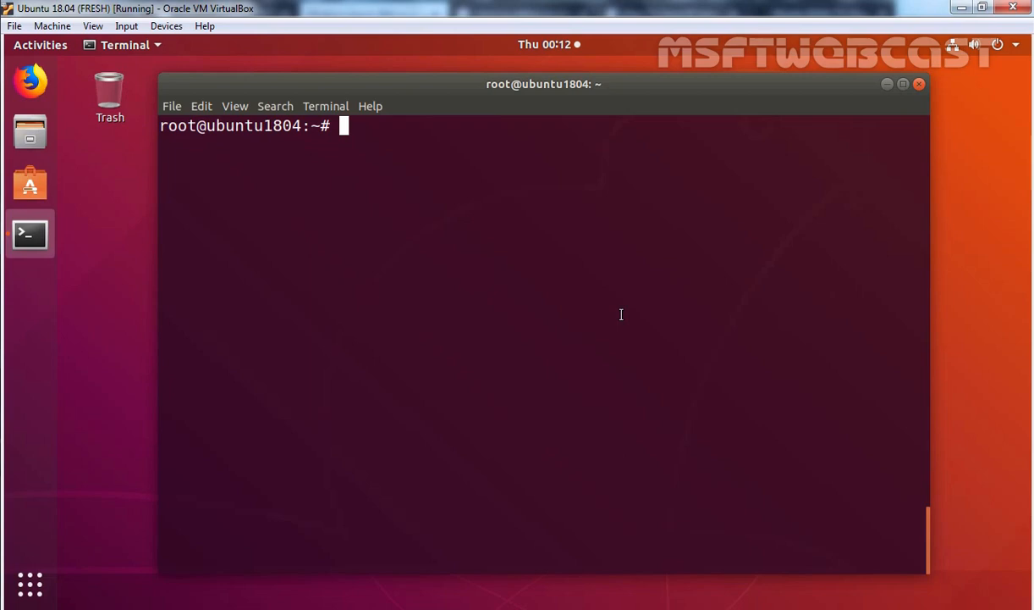
Step: Show the Ubuntu machine's network interfaces with ip addr show and highlight the enp0s3 IPv4 address
text(ip addr )
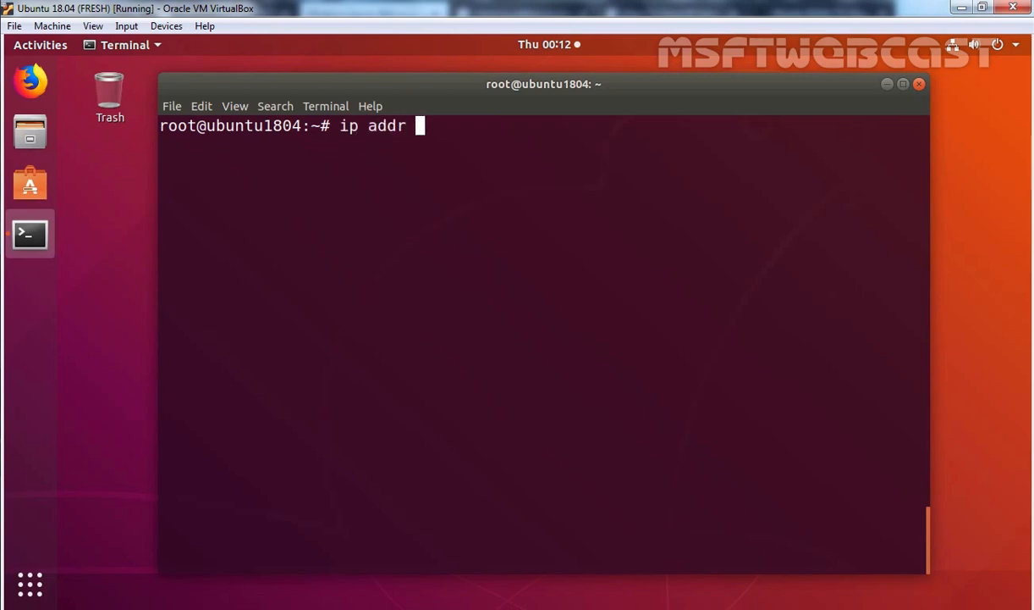
text(show)
key(Return)
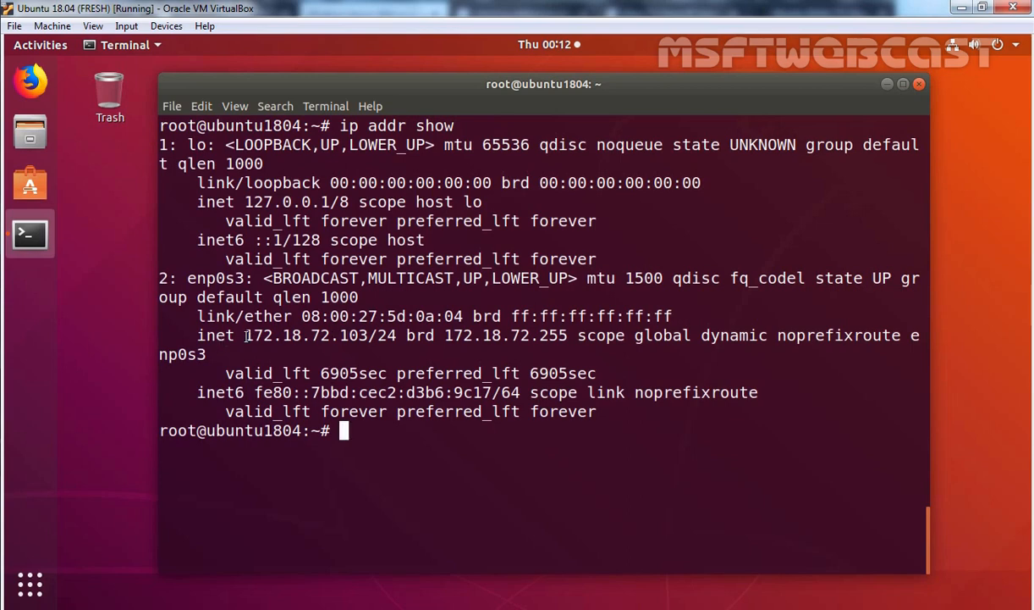
drag(253, 336, 406, 335)
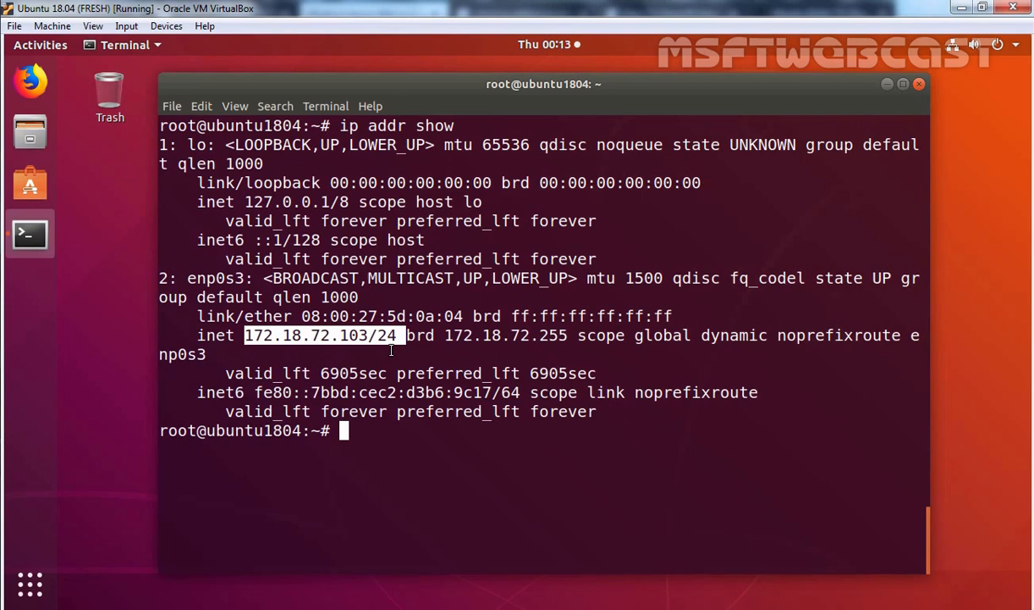
Step: Test connectivity to the Windows server by pinging 172.18.72.5, and stop the ping after several replies
text(ping 172.18.72.5)
key(Return)
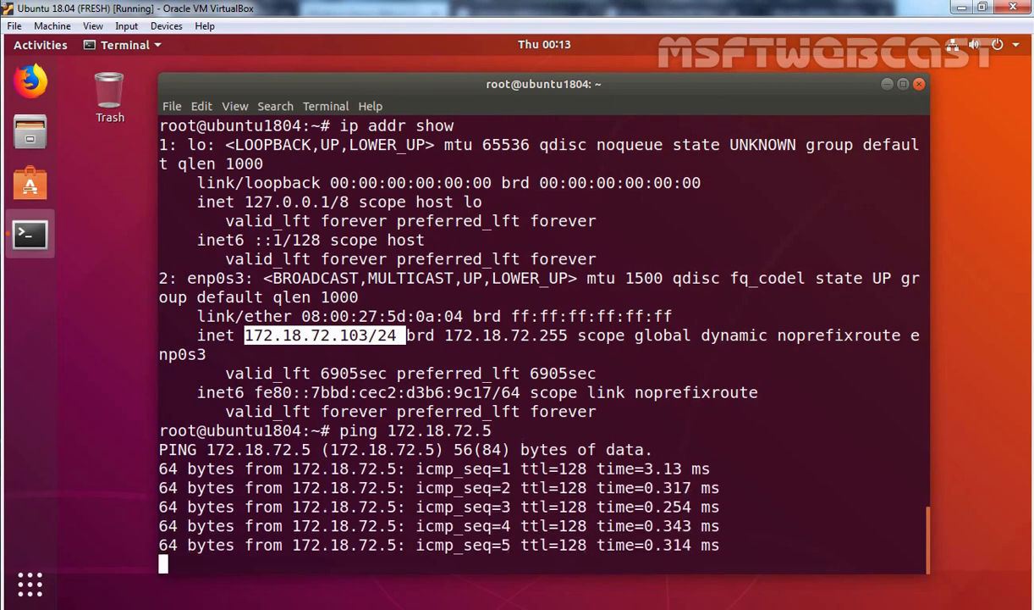
key(ctrl+c)
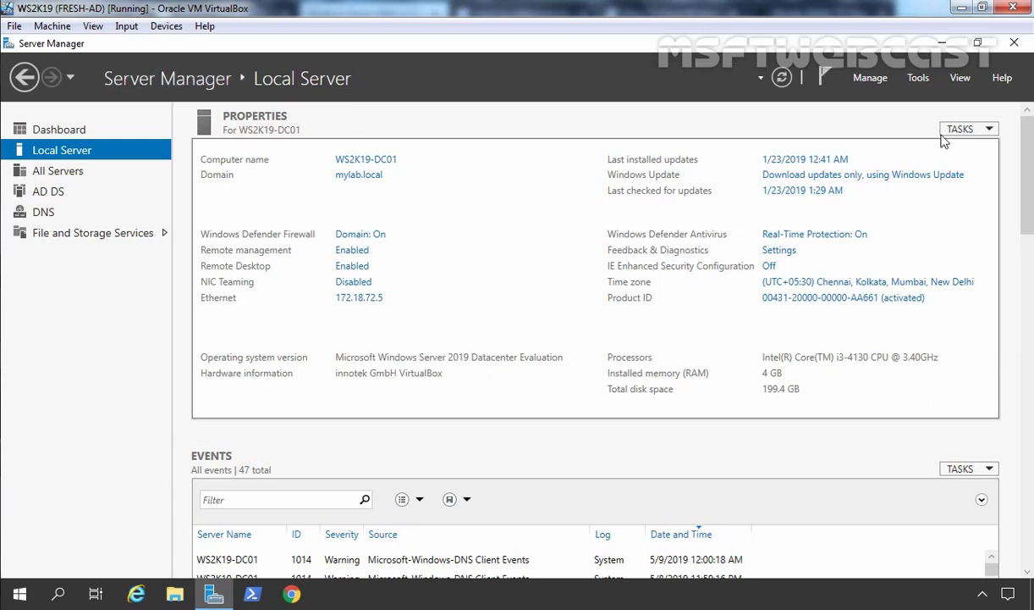
Step: On the WS2K19-DC01 server, start adding roles and features as a role-based installation on WS2K19-DC01.mylab.local
click(871, 77)
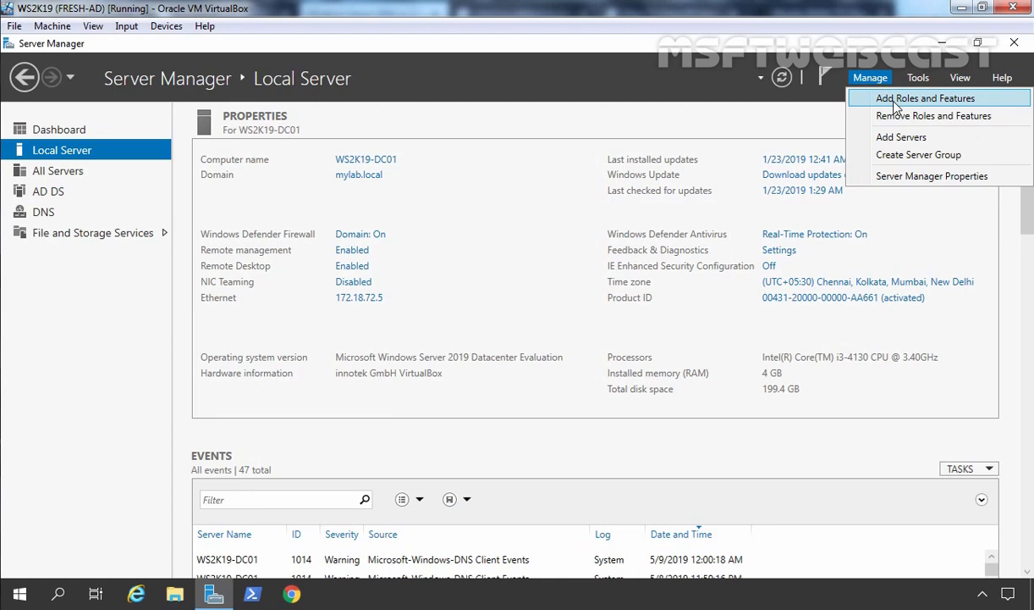
click(893, 102)
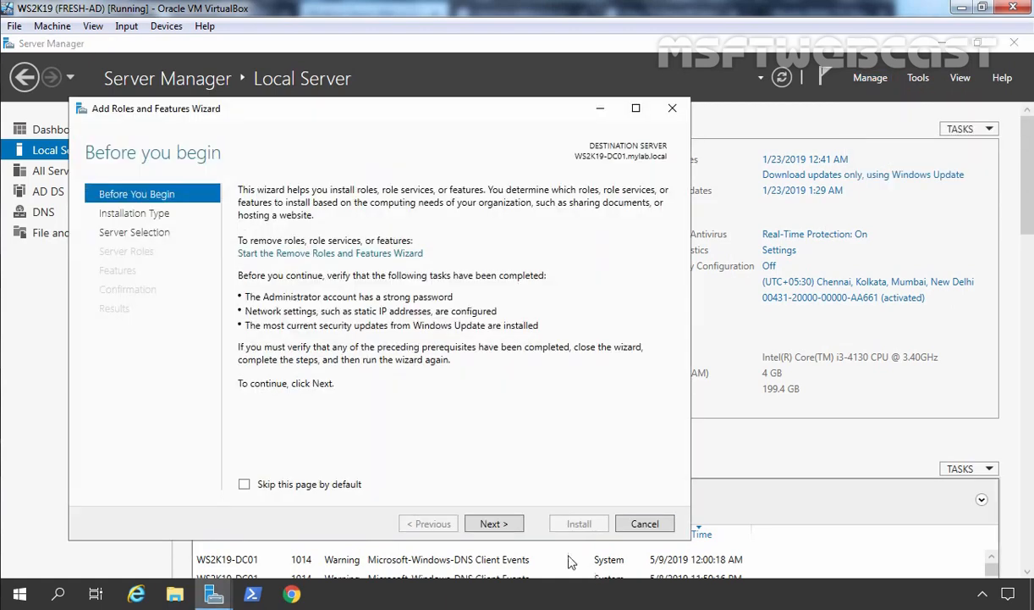
click(494, 523)
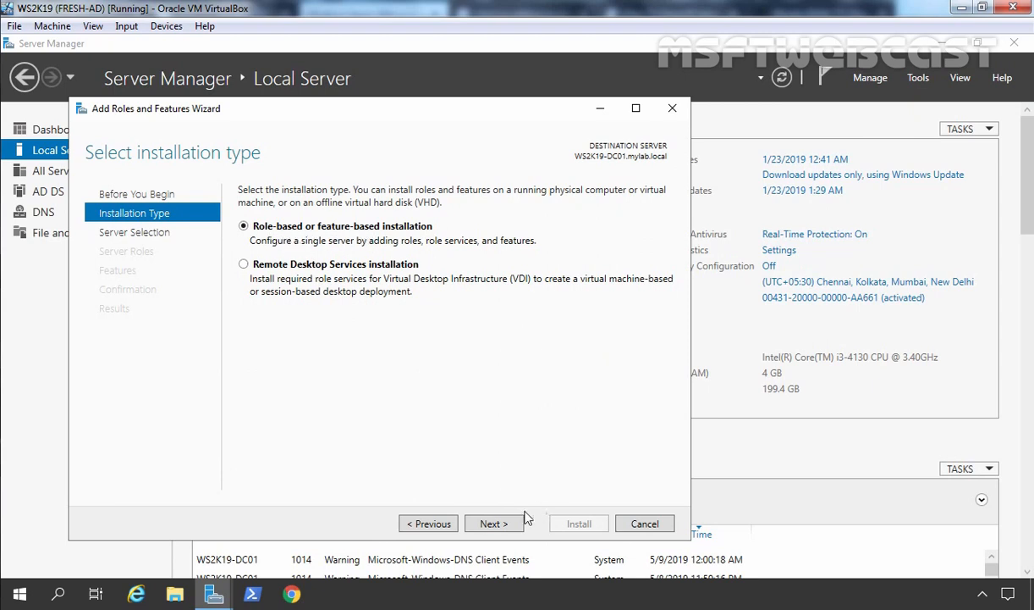
click(496, 525)
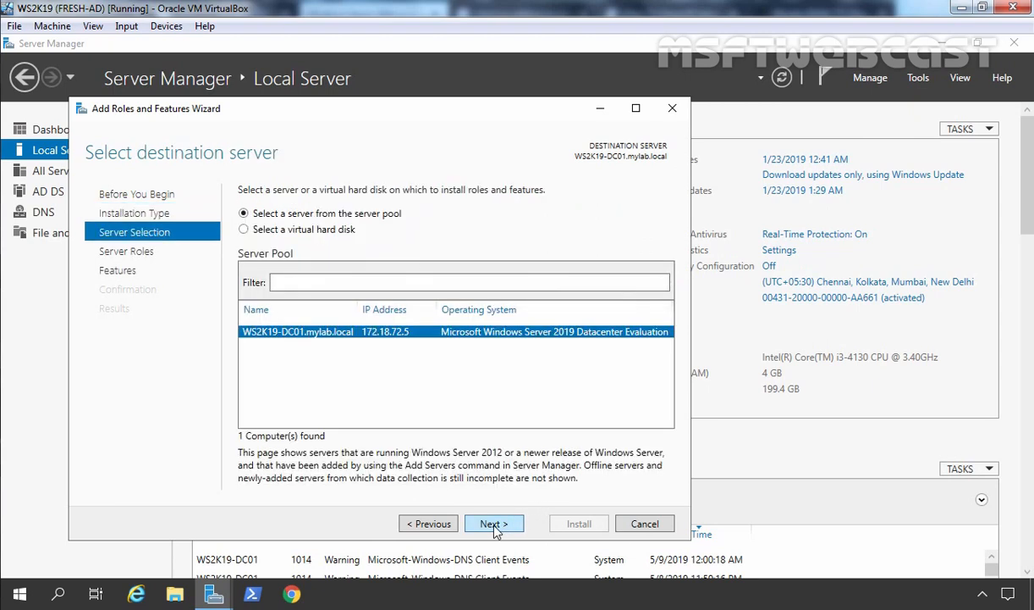
click(494, 523)
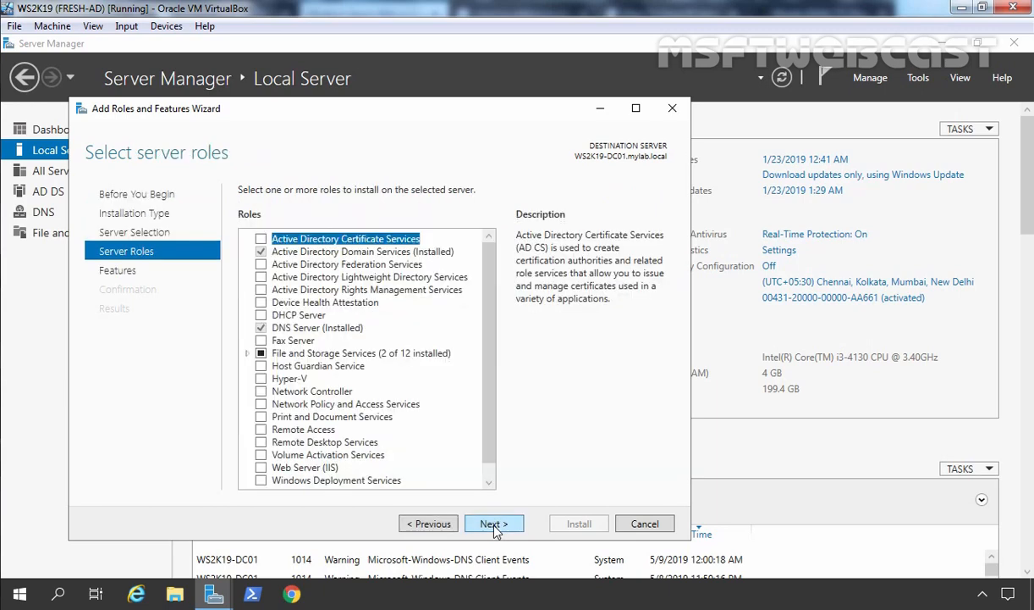
Step: Select the Server for NFS role under File and iSCSI Services and add its required management tools
double_click(318, 353)
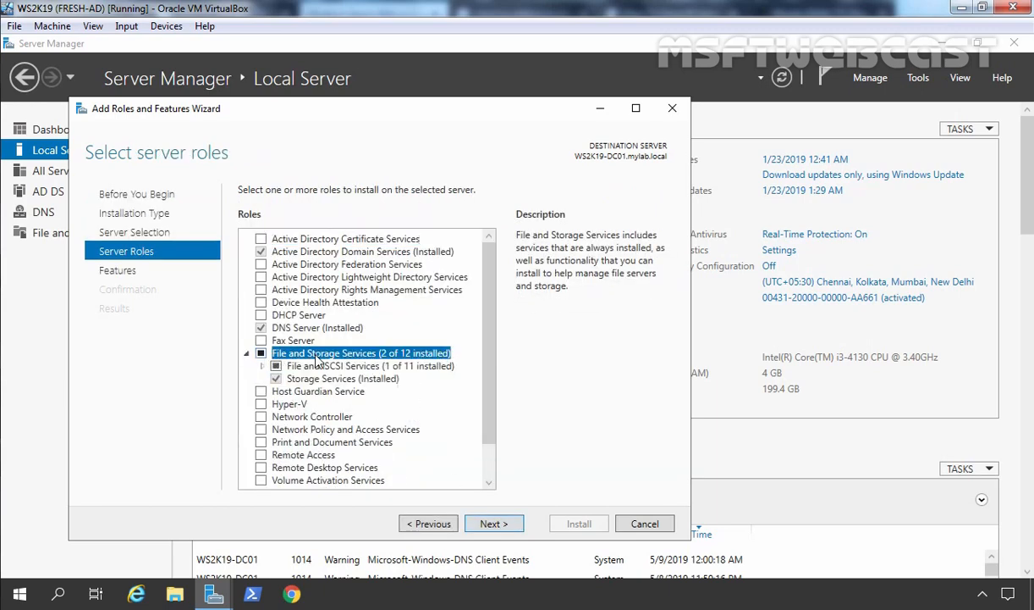
double_click(328, 367)
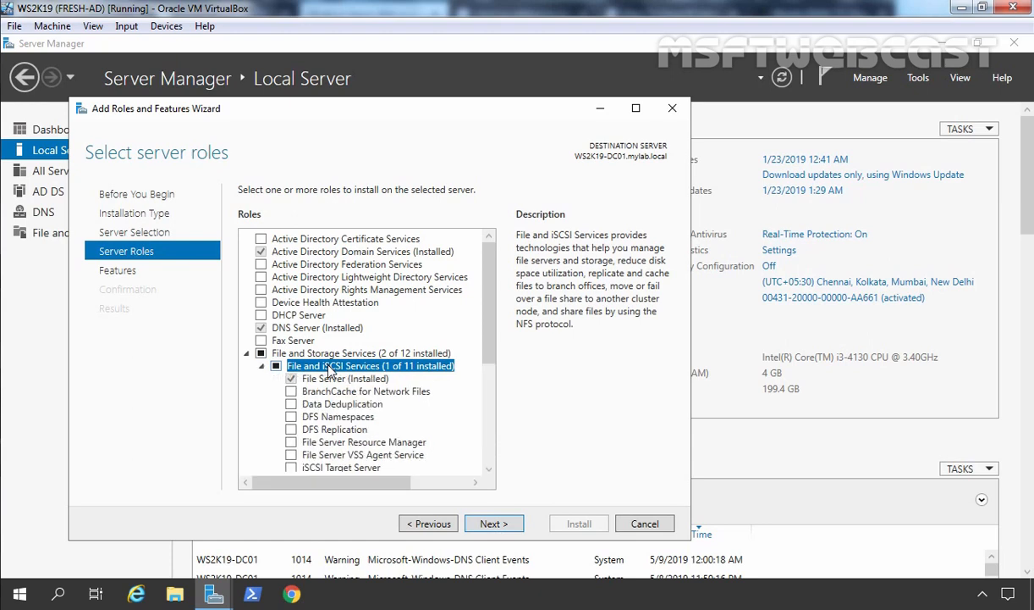
scroll(374, 349, down, 1)
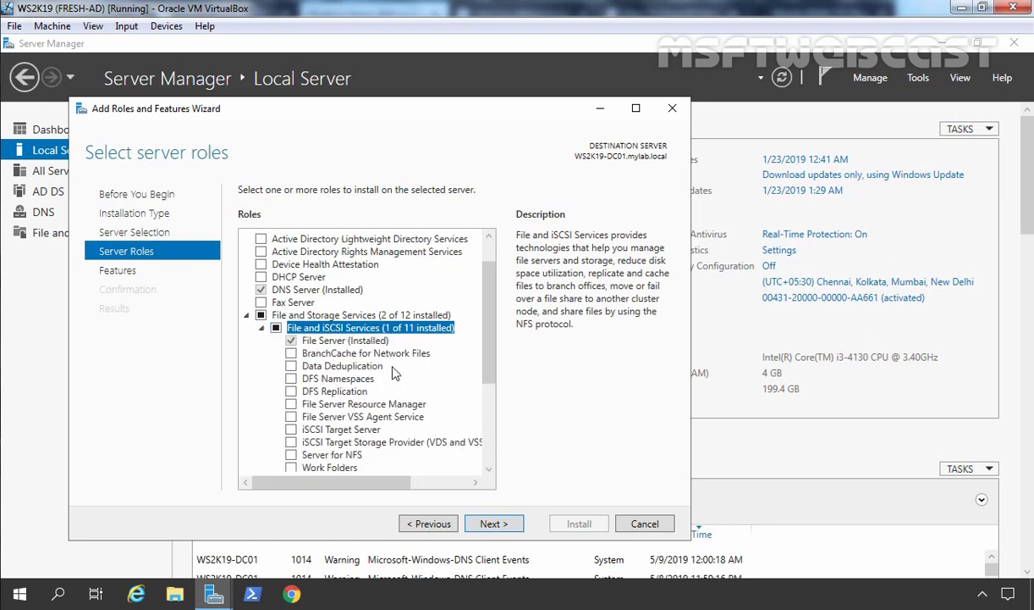
scroll(374, 349, down, 1)
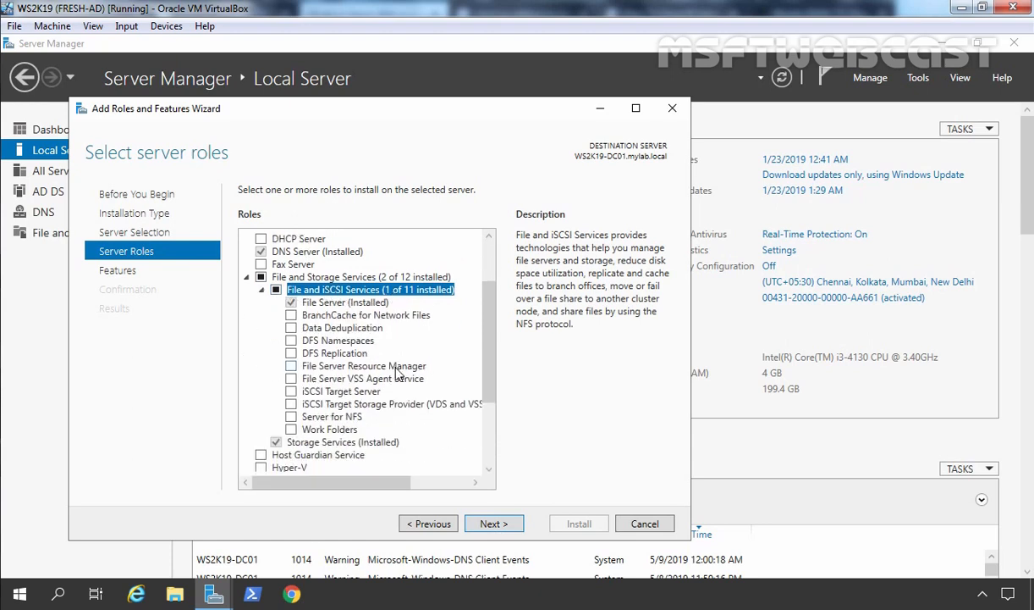
click(330, 417)
click(292, 417)
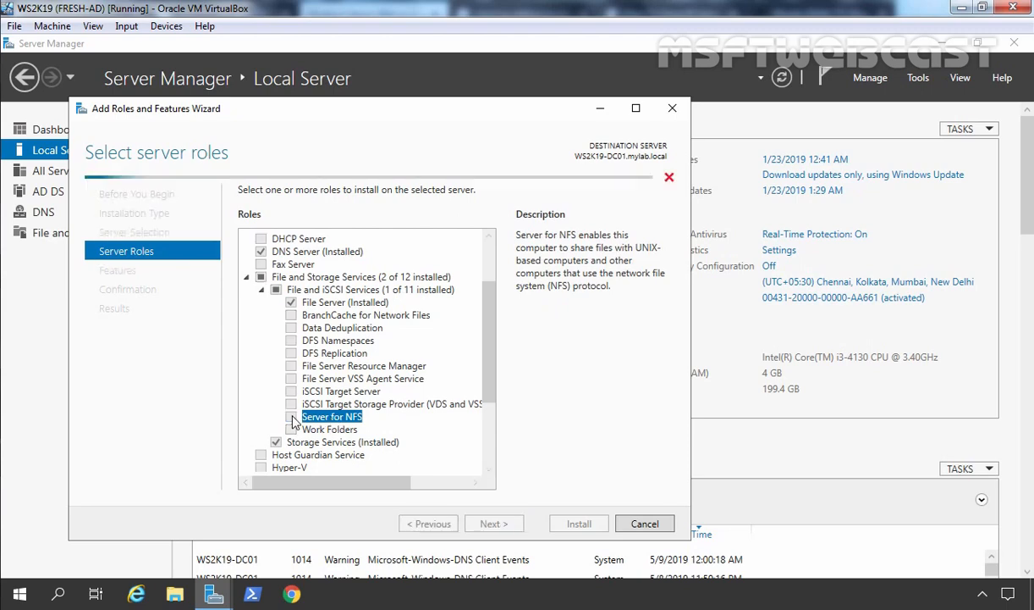
click(427, 452)
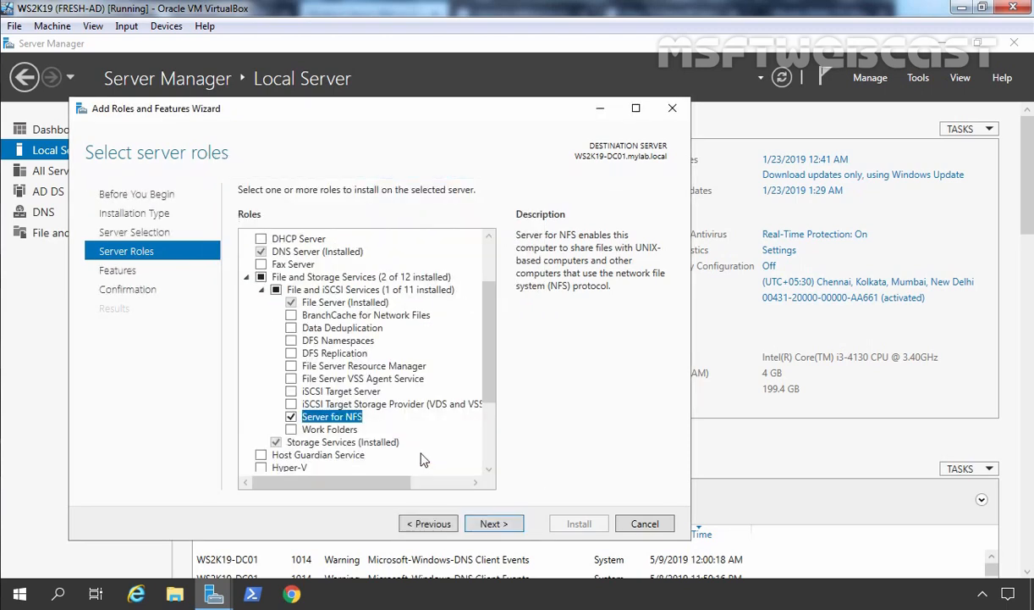
Step: Install the Server for NFS role without extra features and close the wizard once installation finishes
click(493, 525)
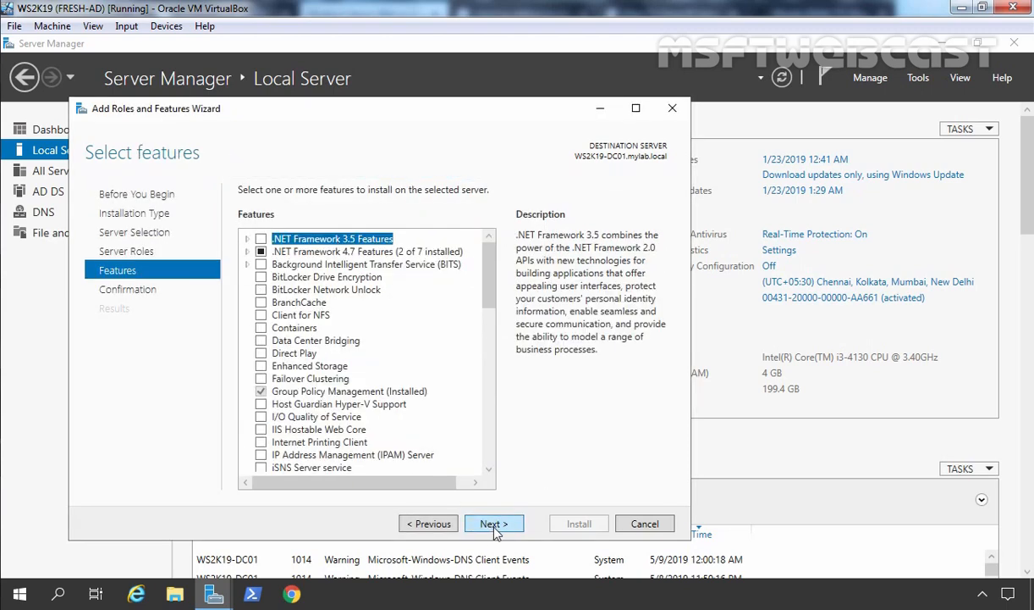
click(496, 525)
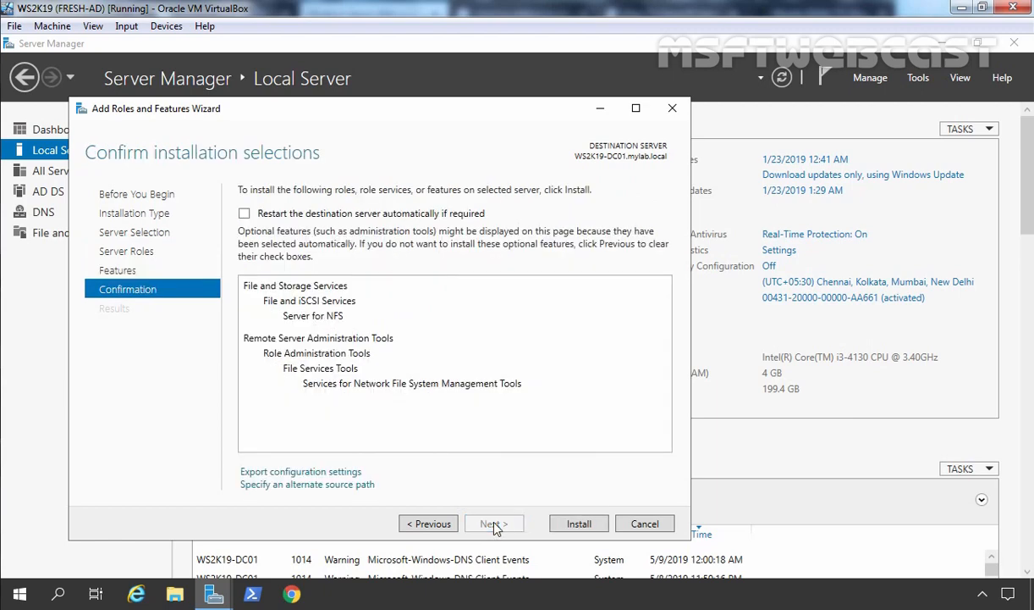
click(579, 524)
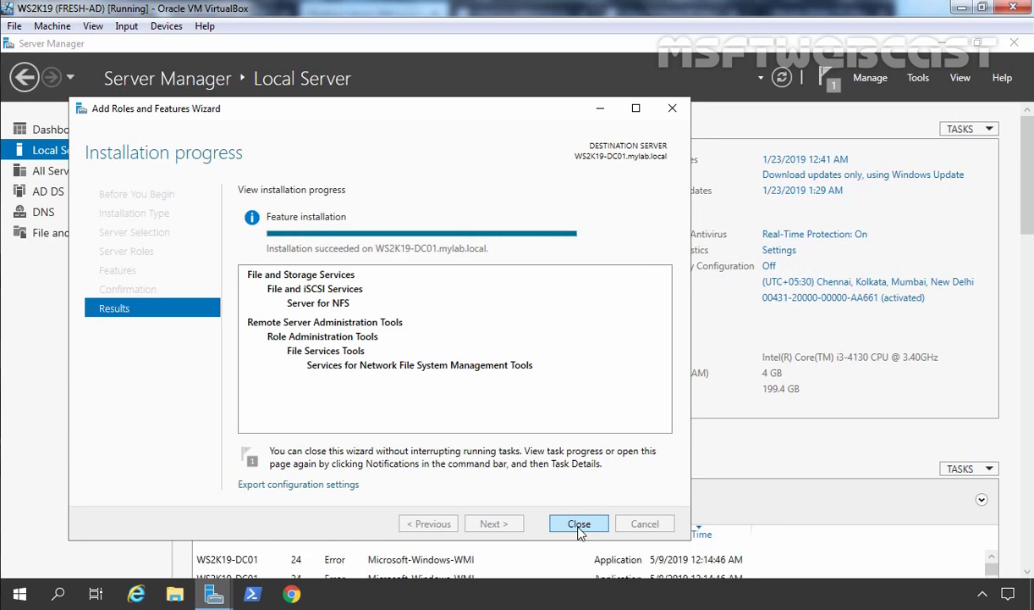
click(579, 524)
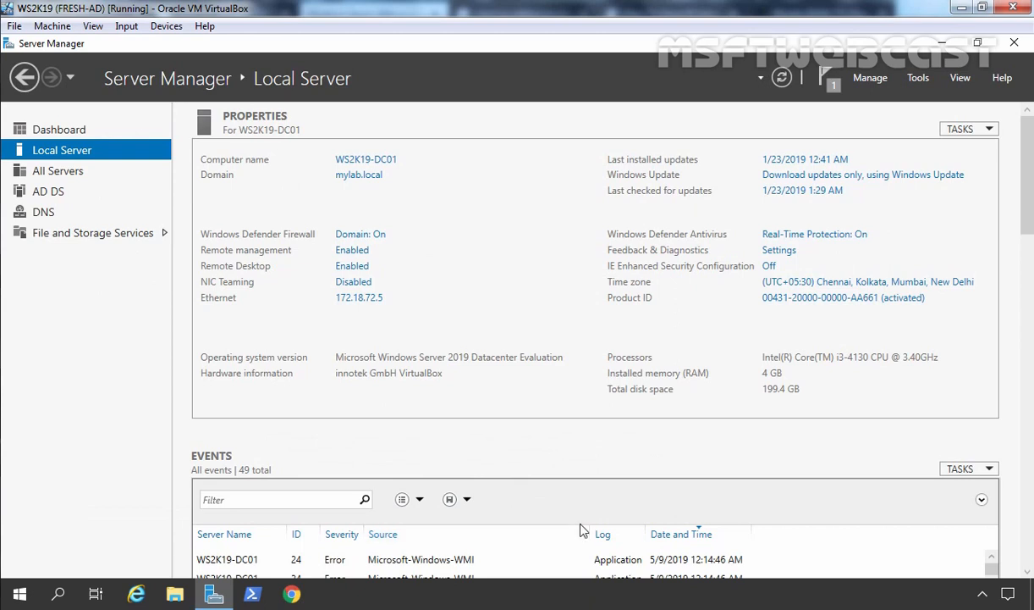
Step: Start a new share in the Shares section of File and Storage Services using the NFS Share - Quick profile
click(50, 237)
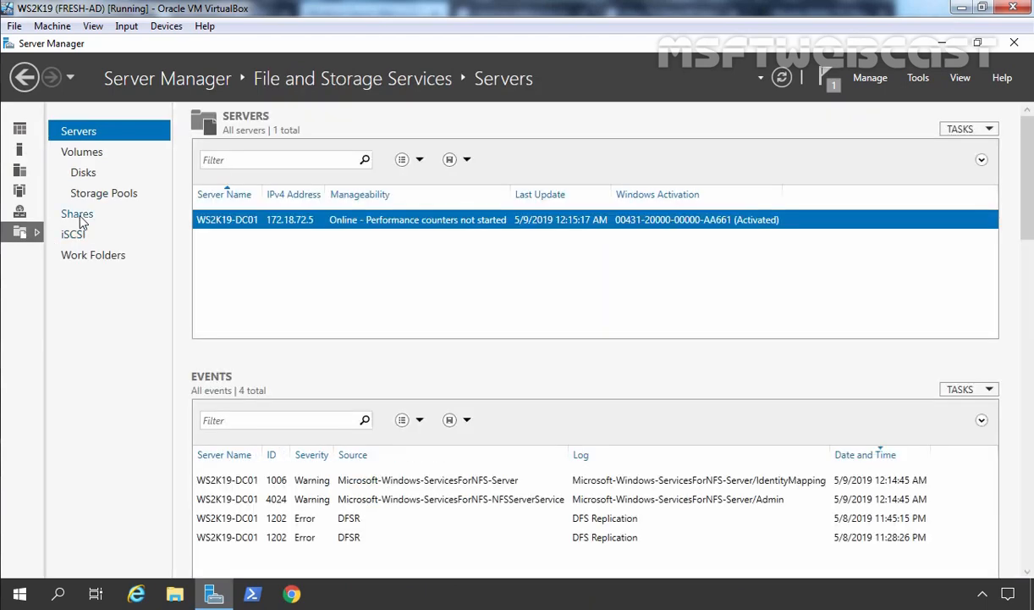
click(78, 217)
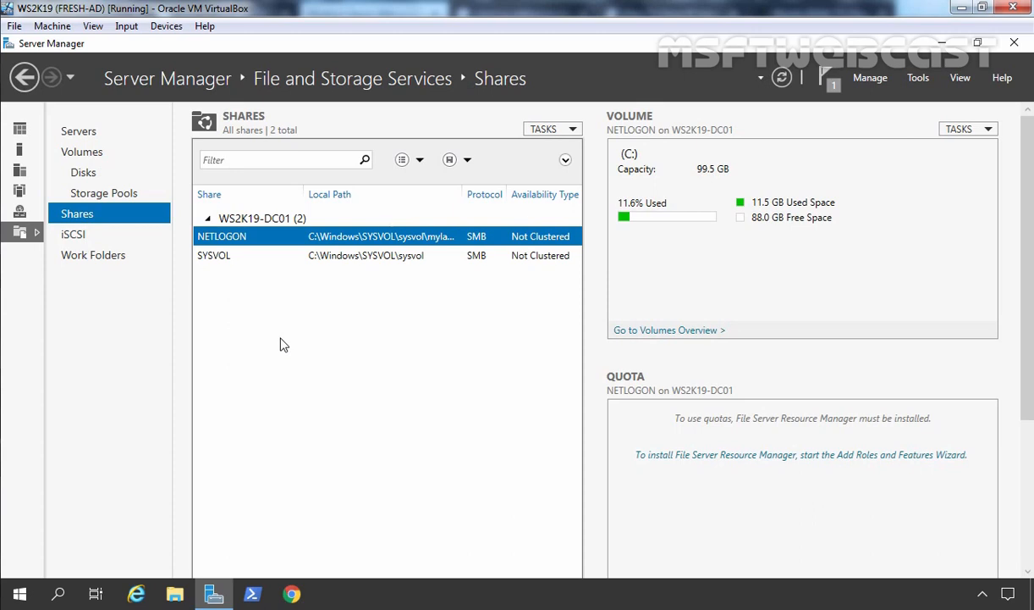
right_click(398, 329)
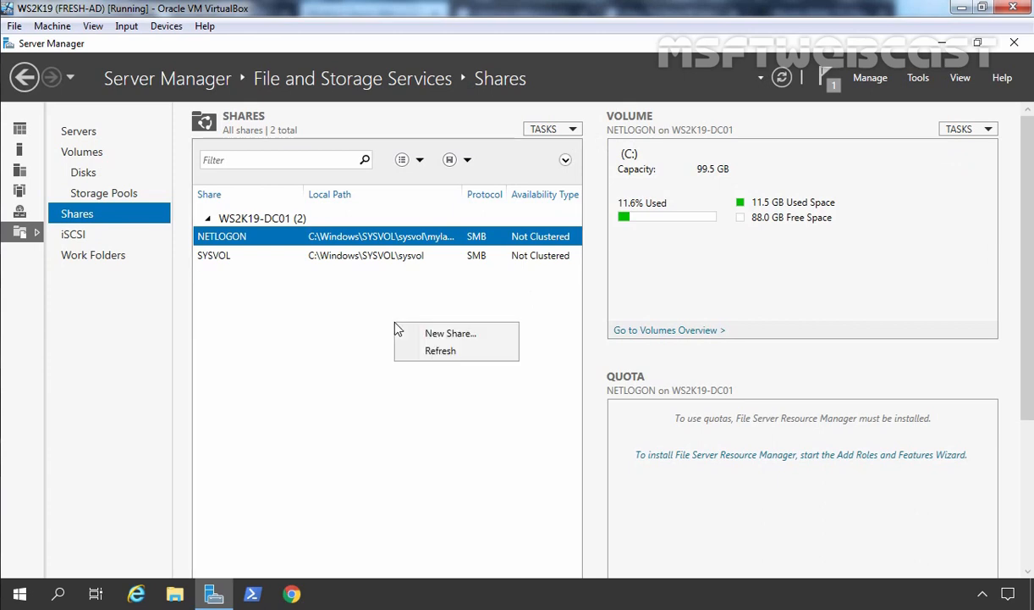
click(457, 338)
drag(384, 175, 395, 109)
click(335, 254)
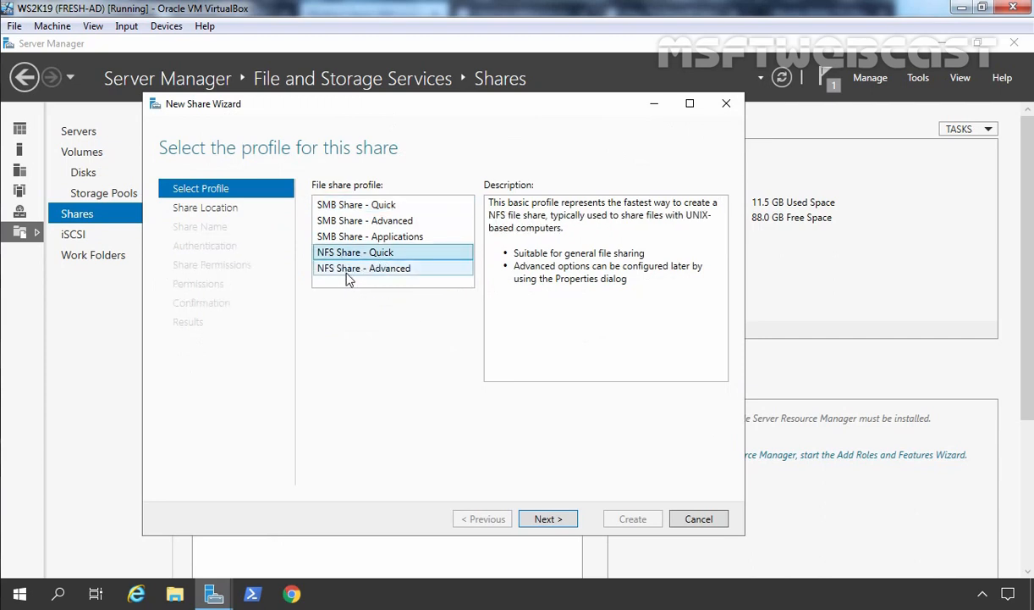
click(345, 274)
click(333, 254)
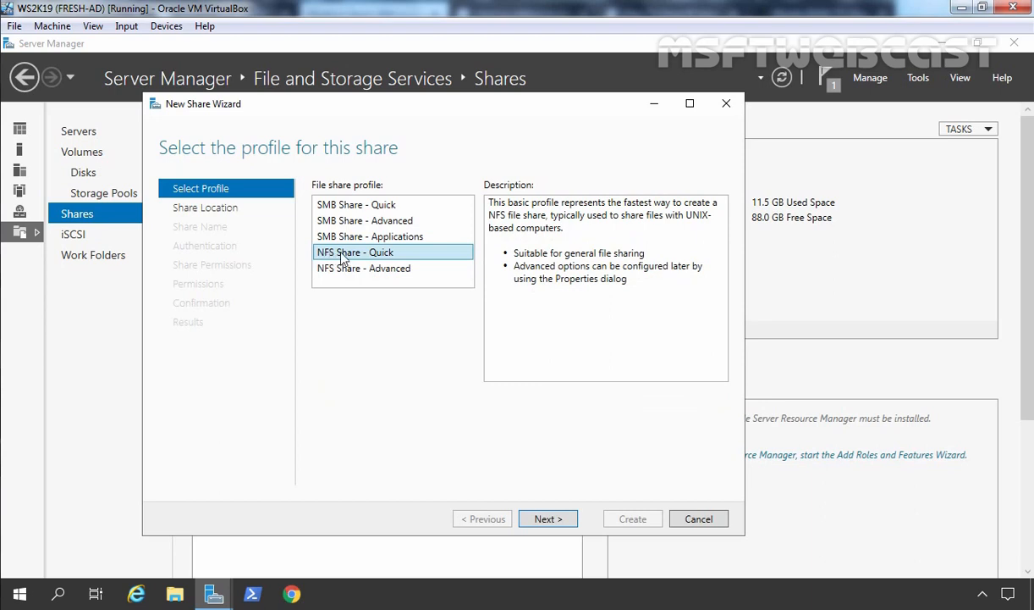
click(546, 519)
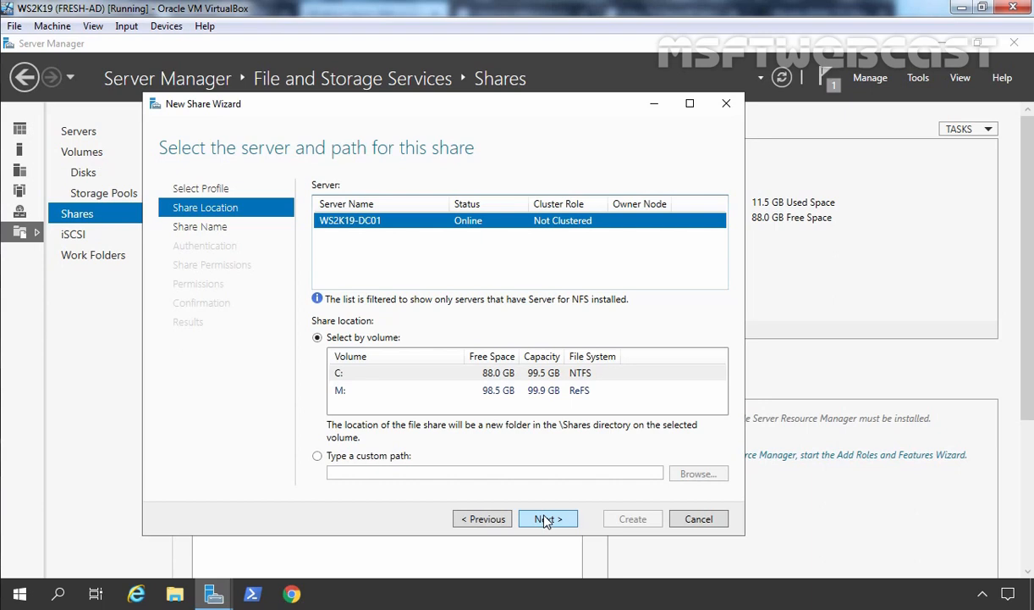
Step: Create a share1 folder on Mirrored_Volume (M:), use it as the custom share path, and accept share1 as the share name
click(318, 457)
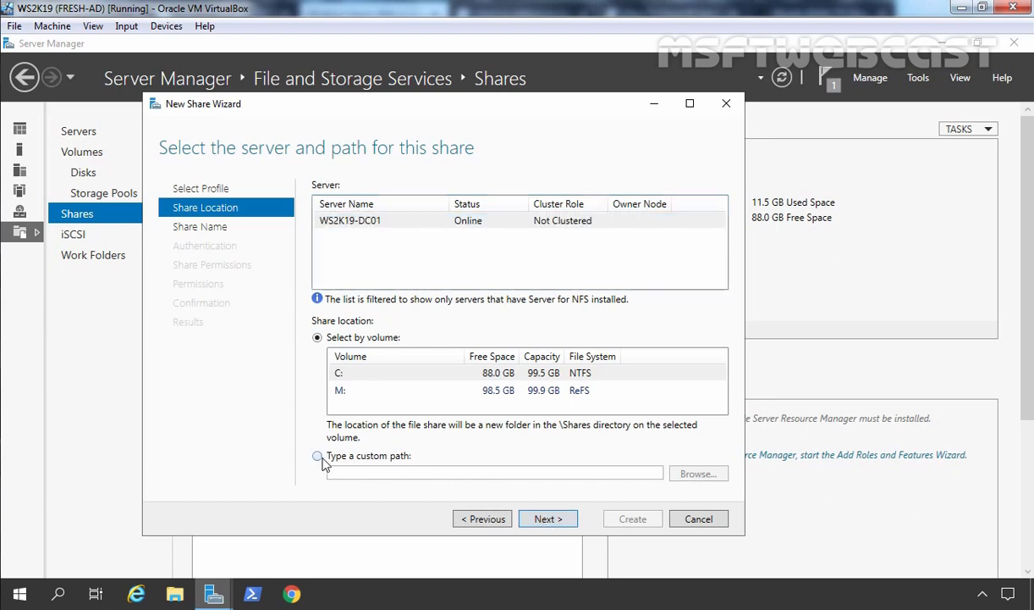
click(319, 457)
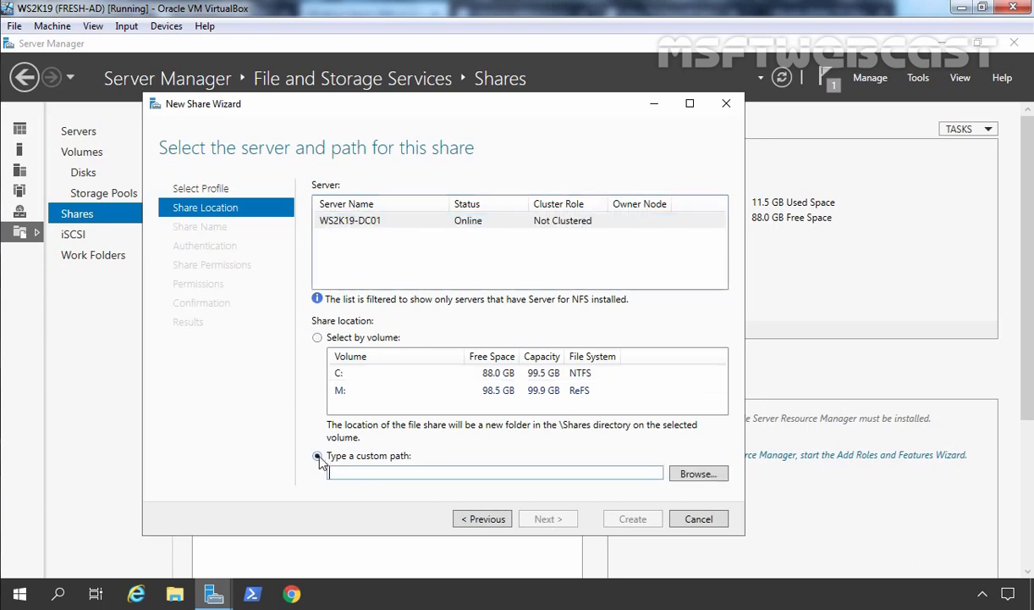
click(693, 474)
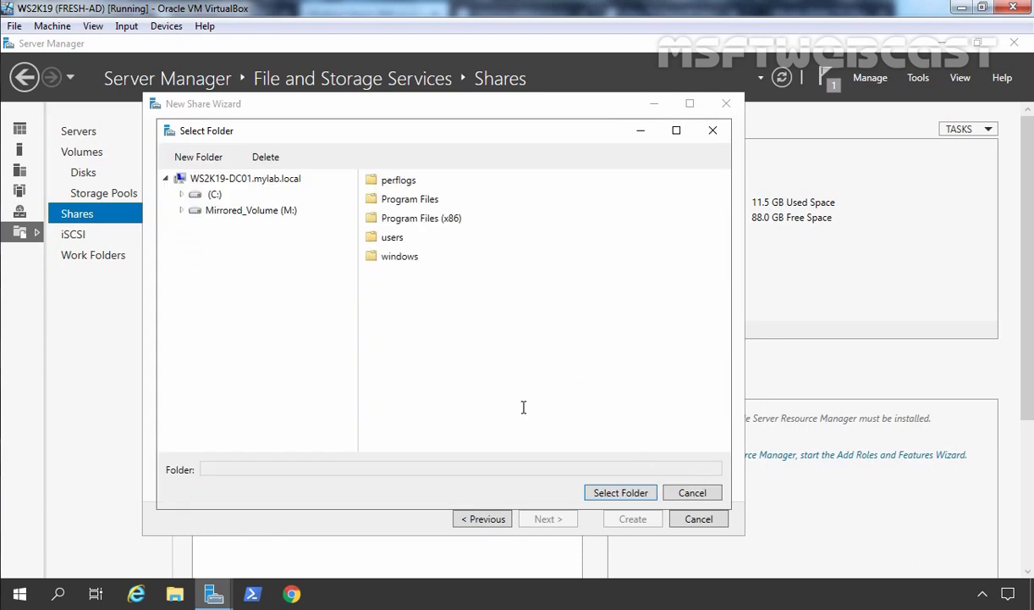
click(234, 215)
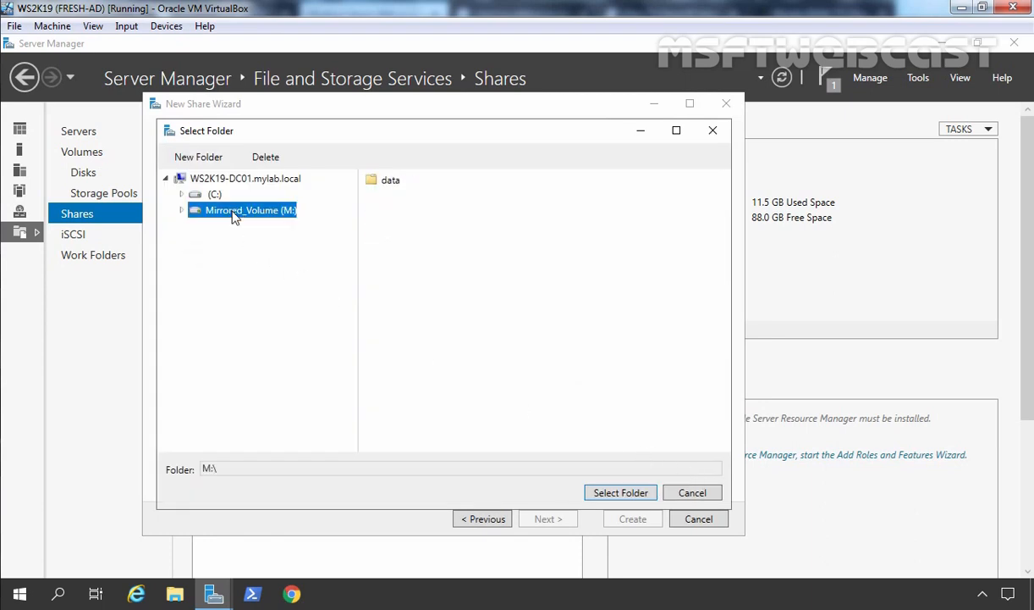
click(209, 157)
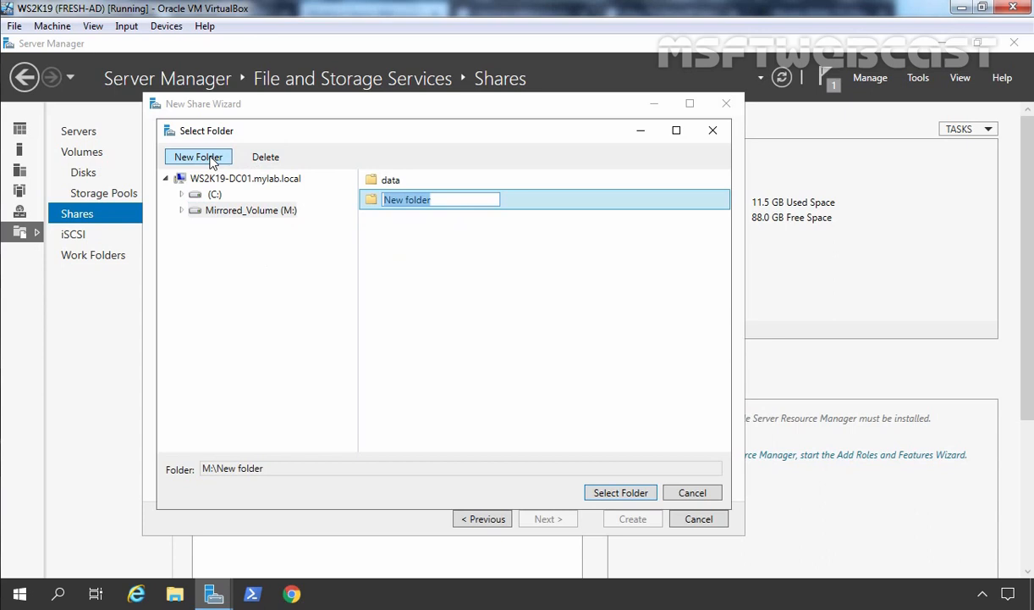
text(share1)
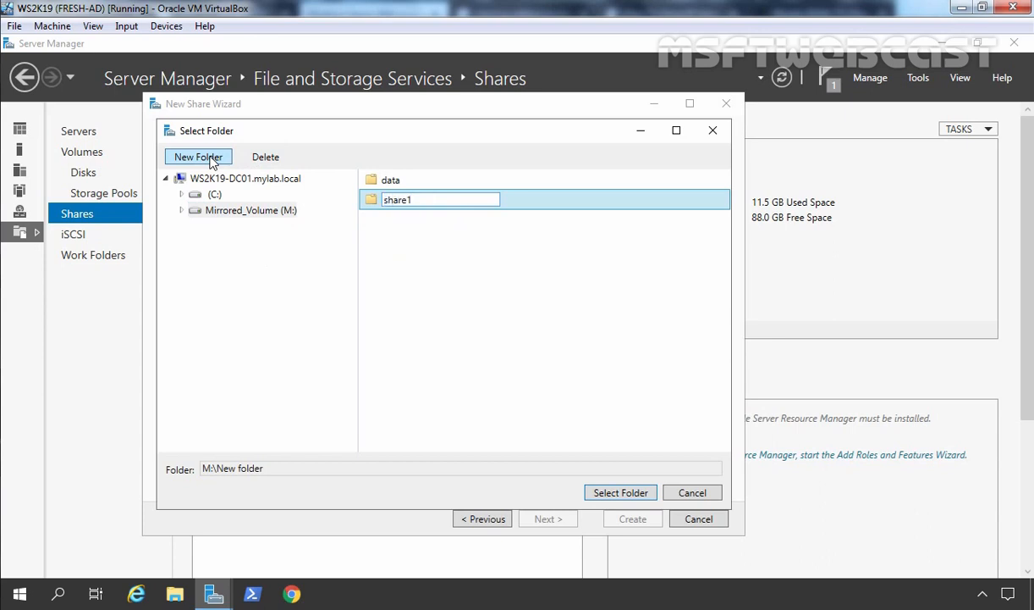
key(Return)
click(612, 492)
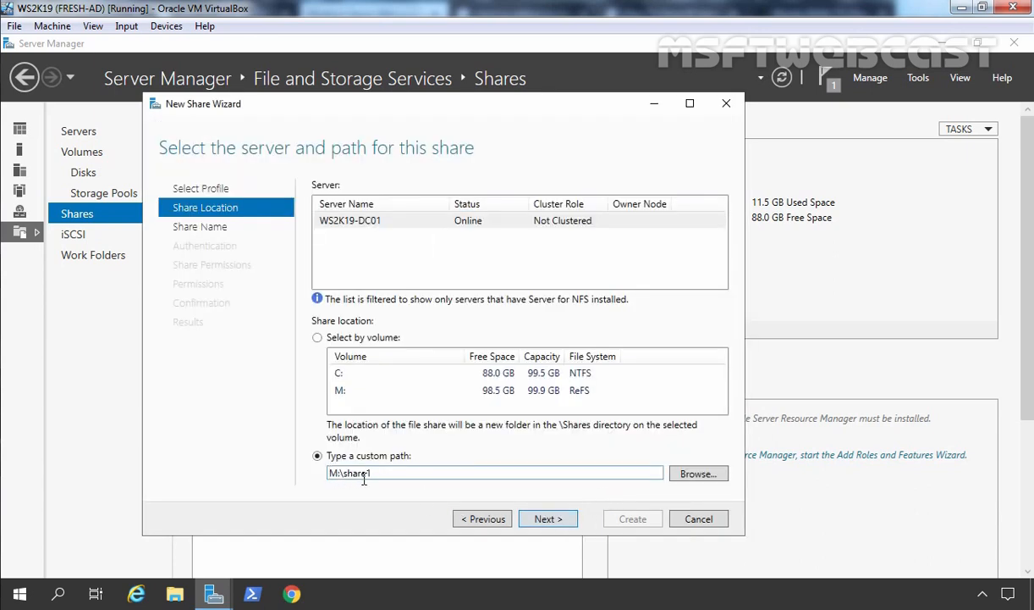
click(547, 519)
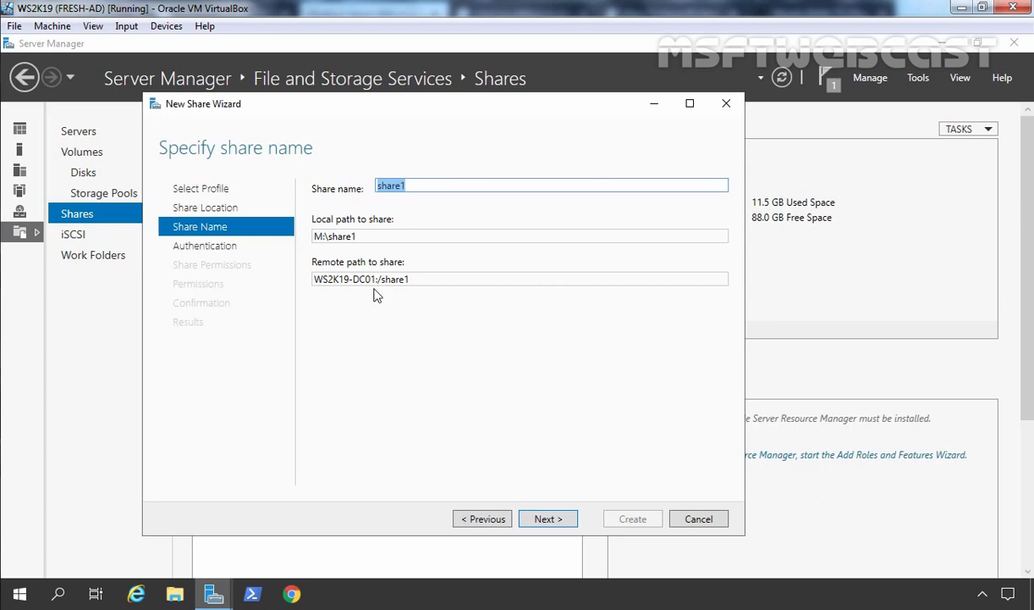
click(554, 519)
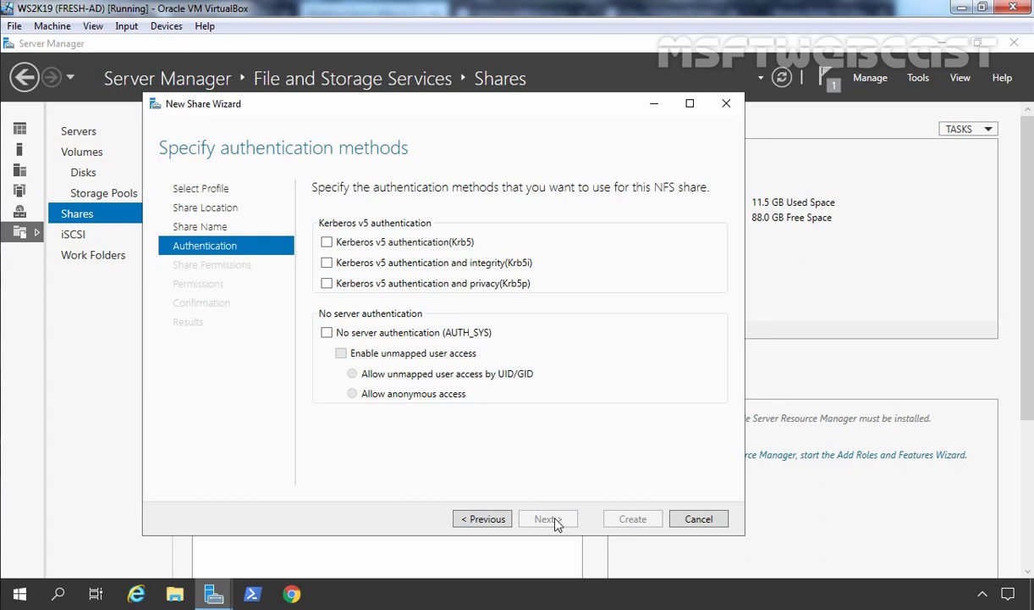
Step: Enable all three Kerberos v5 authentication methods plus No server authentication (AUTH_SYS) with unmapped user access, and continue to the share permissions
click(326, 242)
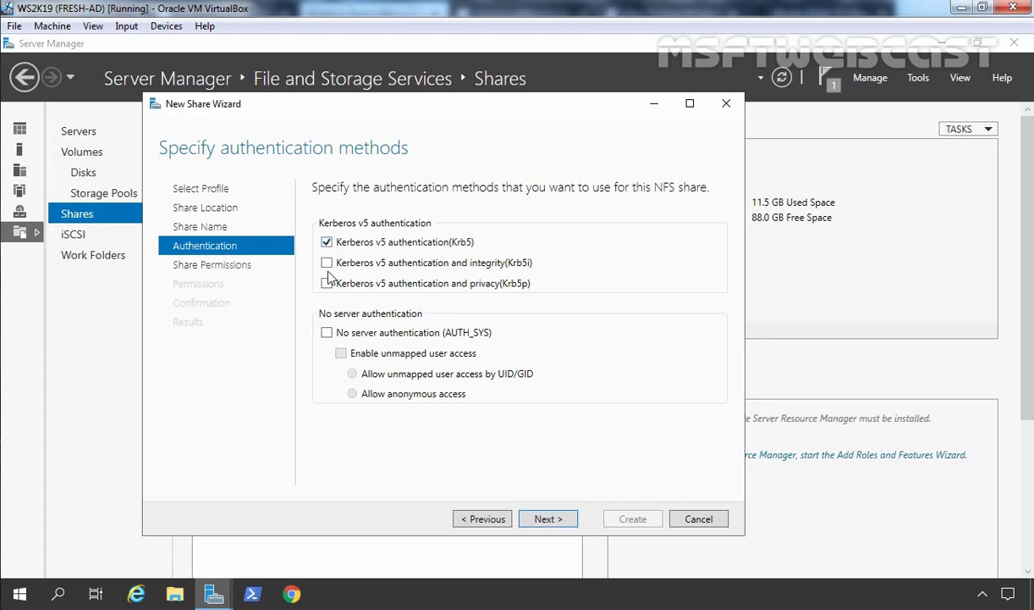
click(327, 262)
click(327, 283)
click(327, 333)
click(340, 353)
click(549, 519)
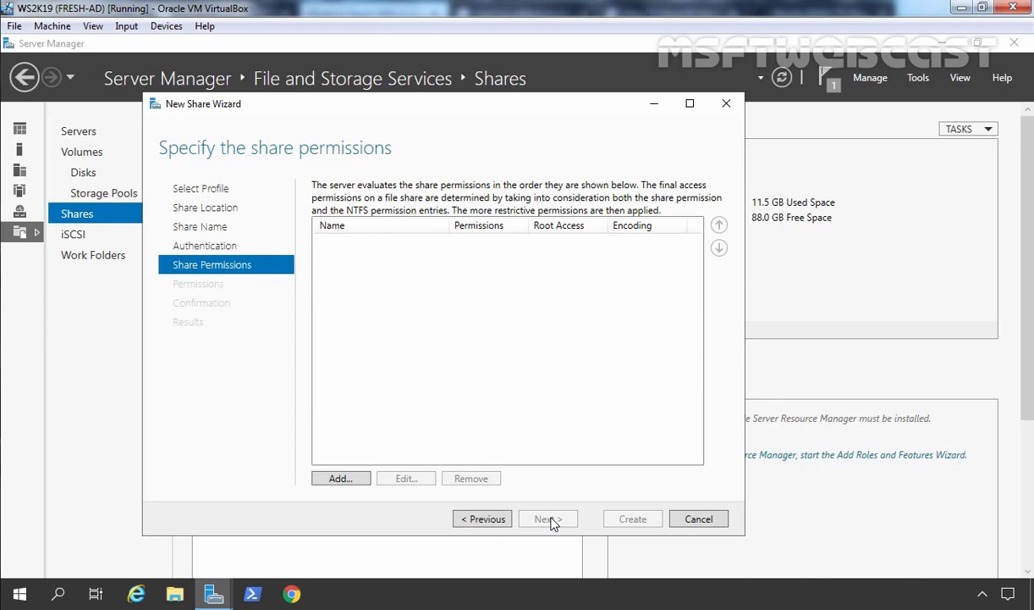
Step: Start adding a share permission and look up the enp0s3 IP address in the Ubuntu client's terminal
click(339, 479)
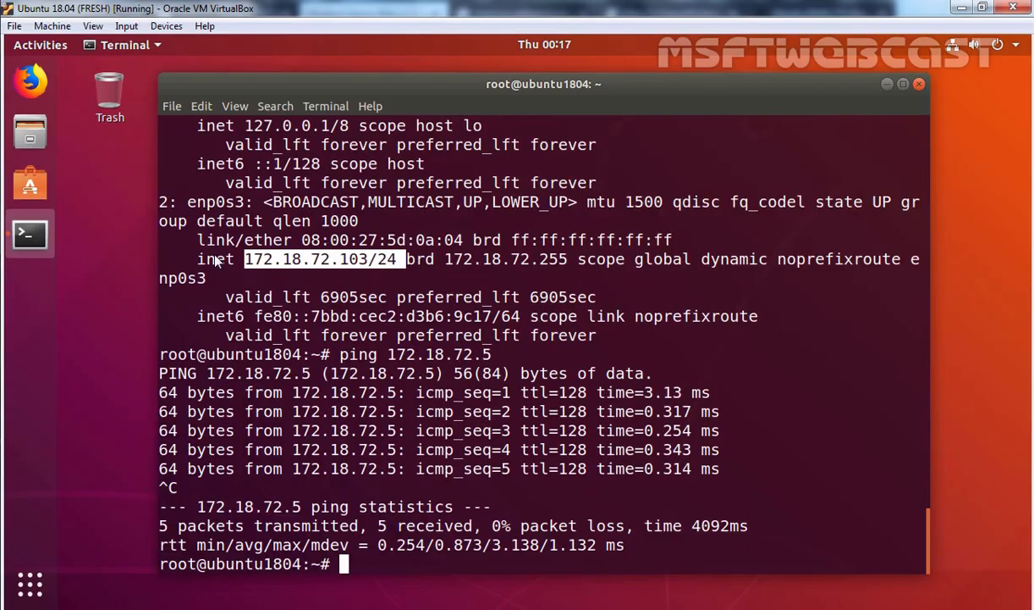
click(333, 290)
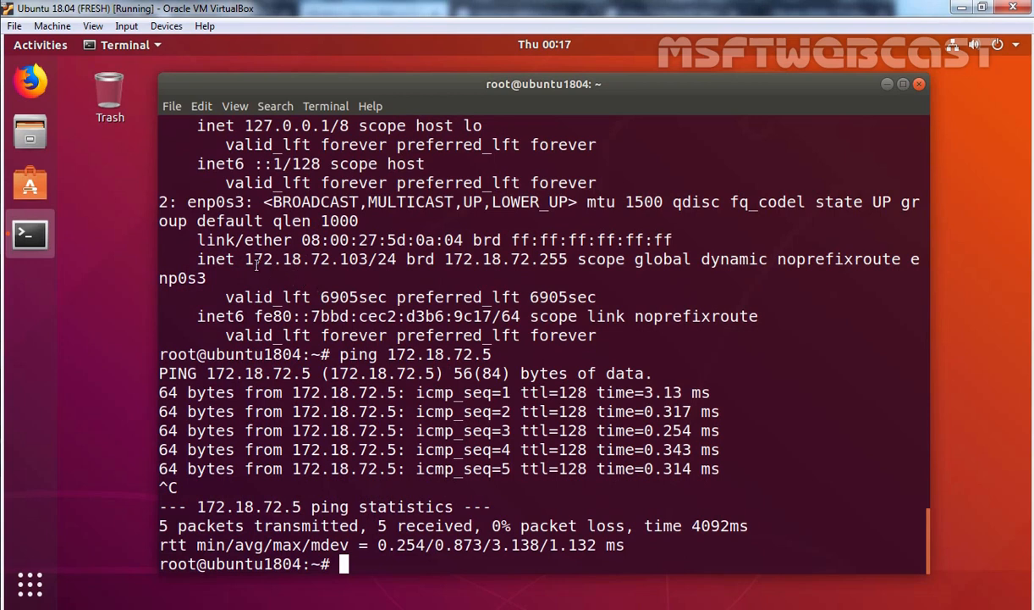
drag(246, 263, 394, 267)
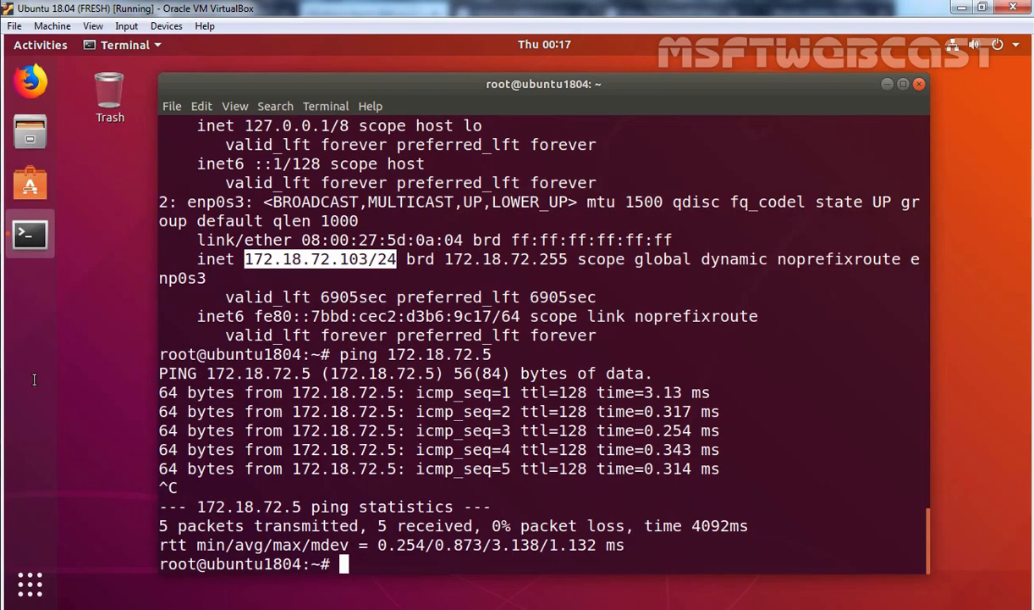
click(1, 364)
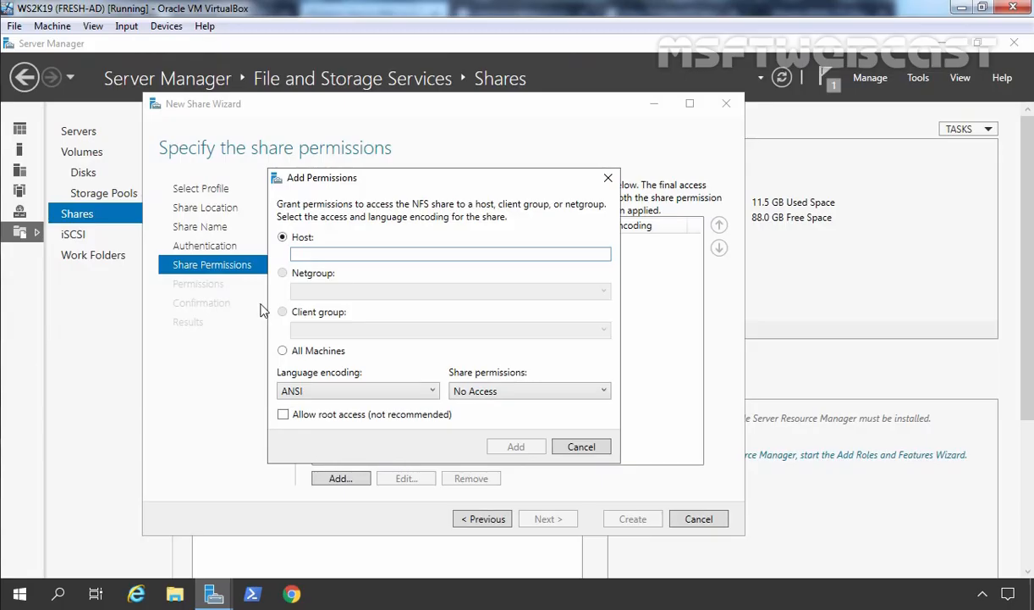
Step: Grant the host 172.18.72.103 Read / Write permission on the NFS share, checking the address against the Ubuntu client
click(283, 349)
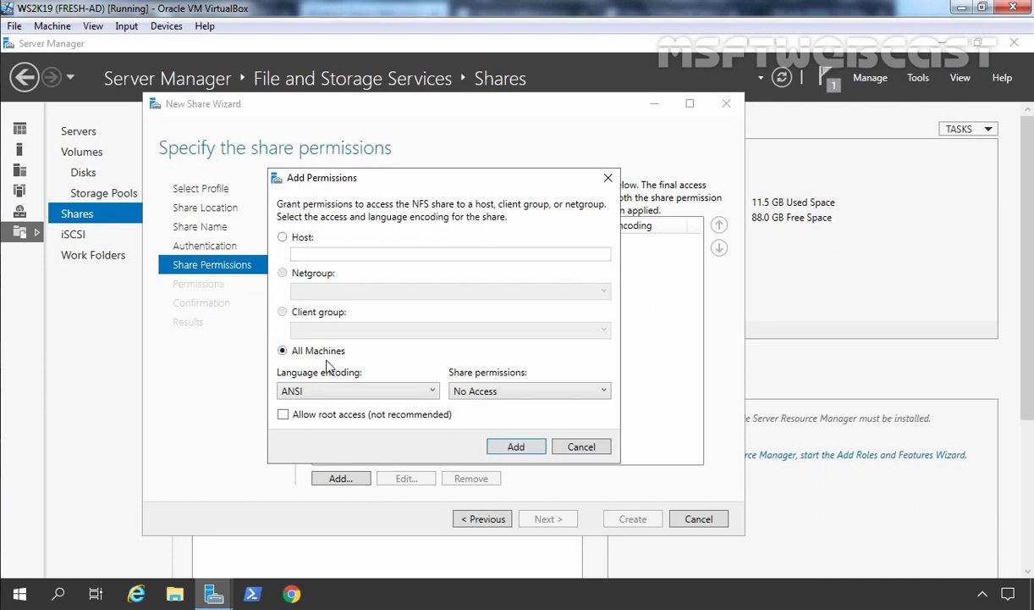
click(283, 237)
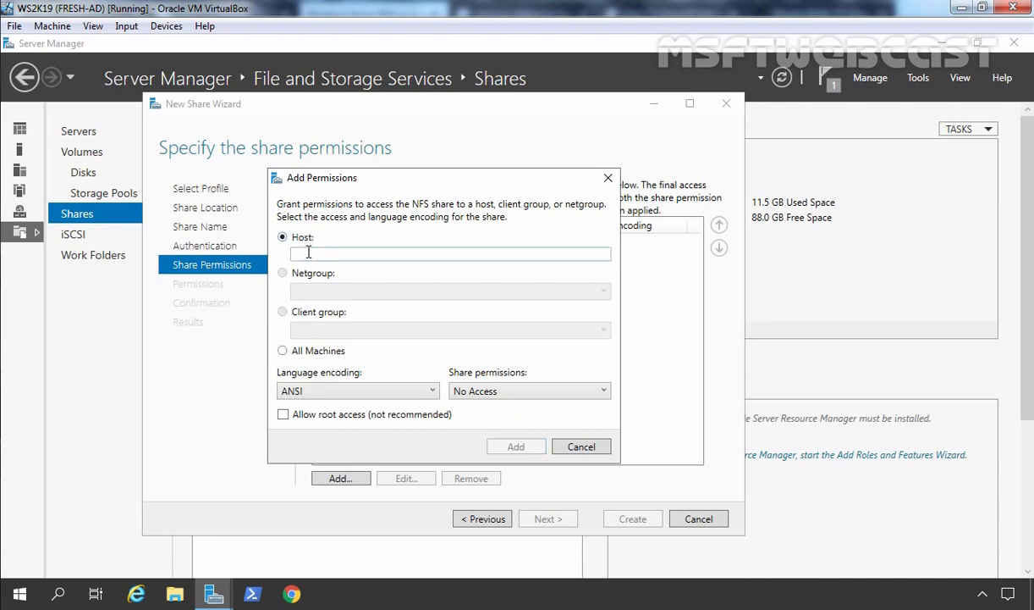
click(308, 252)
text(172)
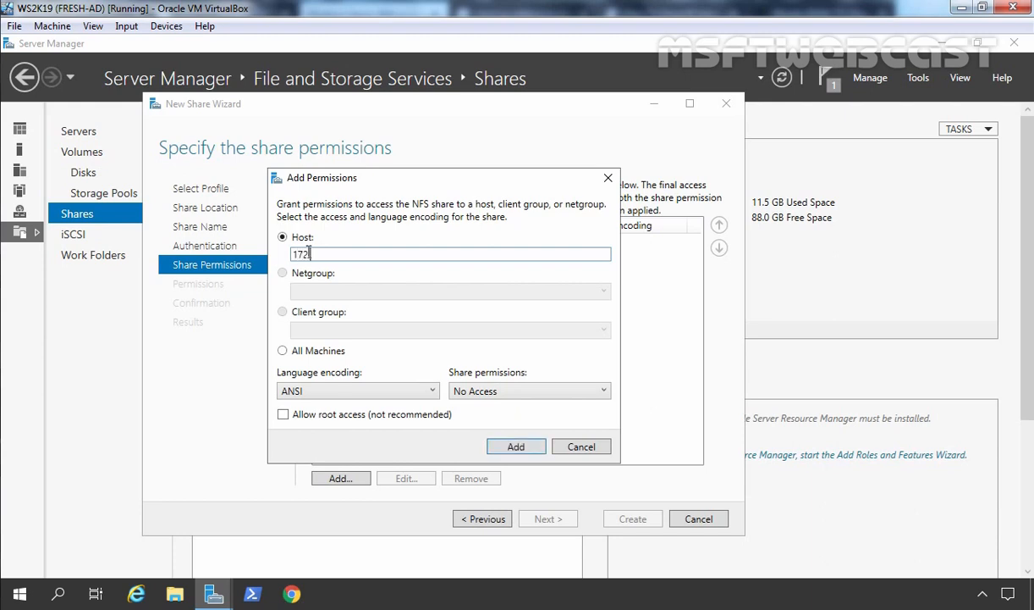
text(.18.72.103)
click(48, 608)
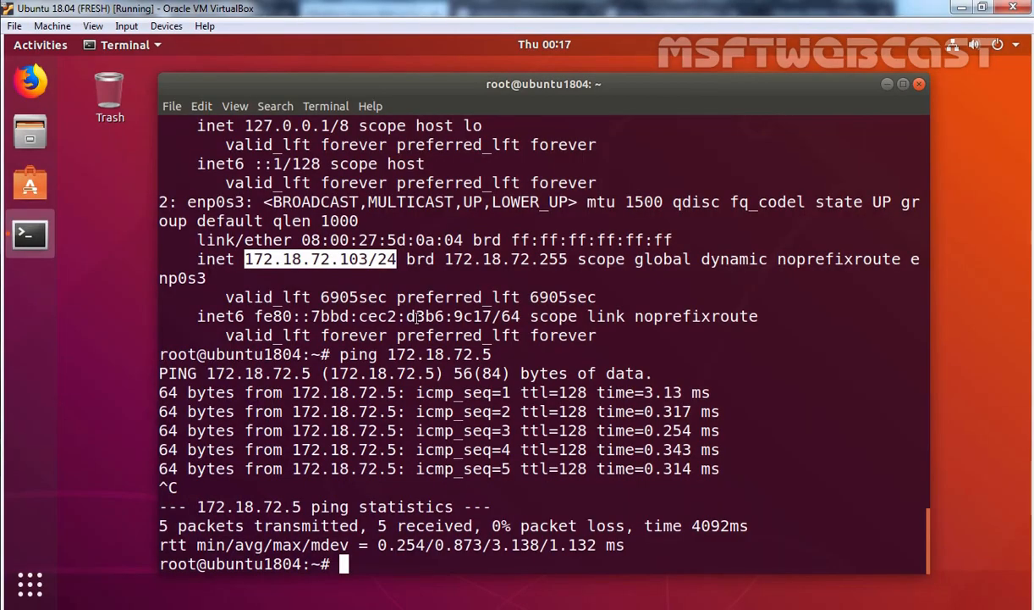
click(2, 402)
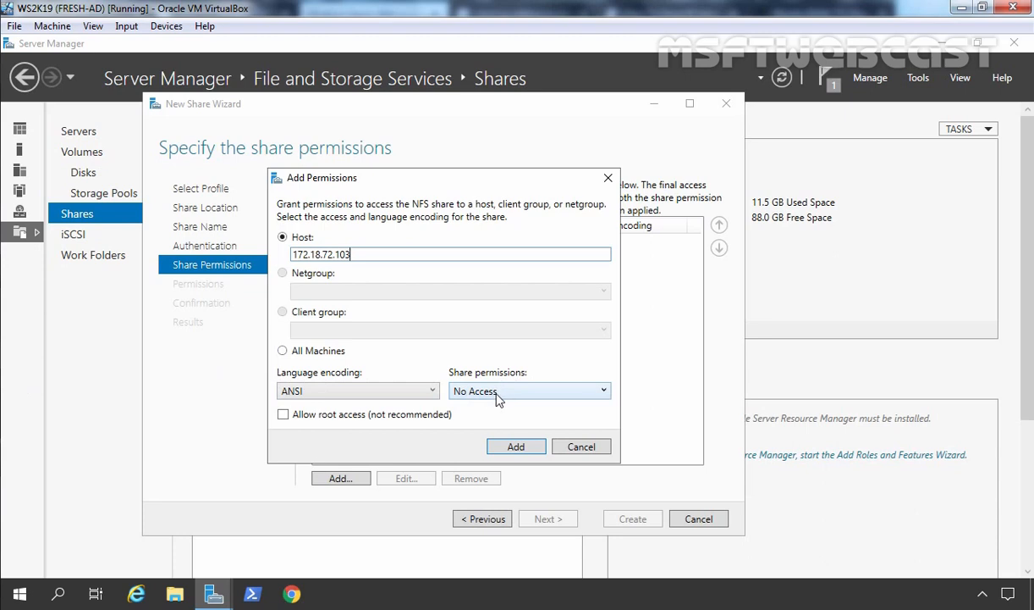
click(473, 390)
click(478, 409)
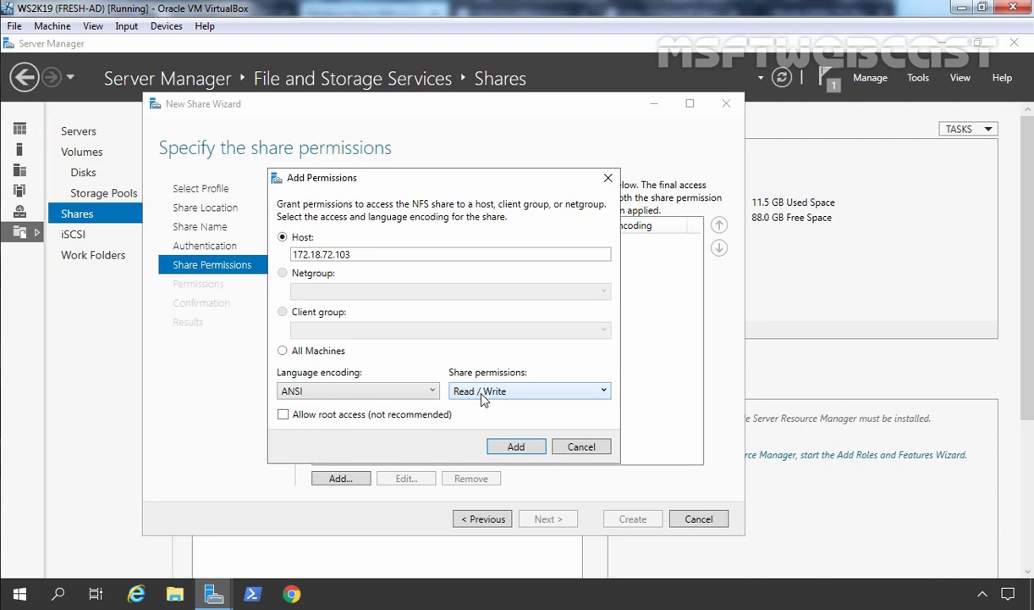
click(515, 447)
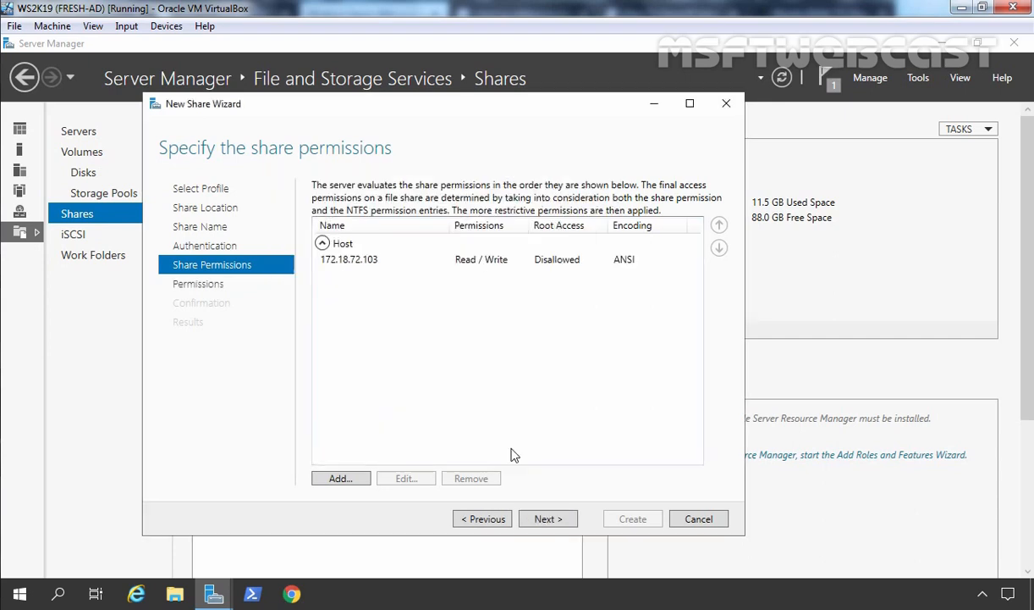
Step: Accept the default folder permissions, create the share1 NFS share, and close the wizard
click(547, 521)
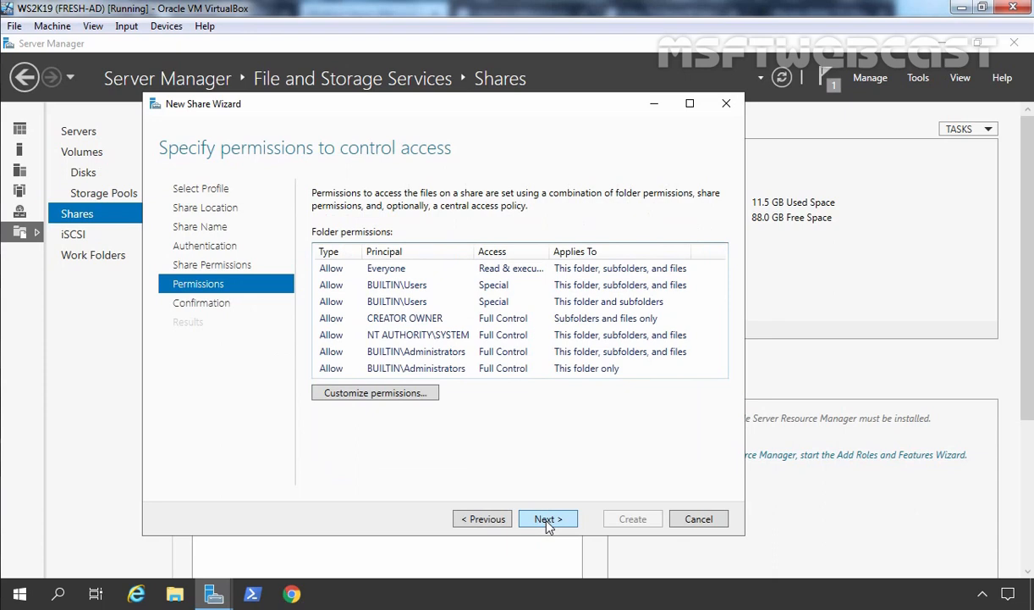
click(548, 520)
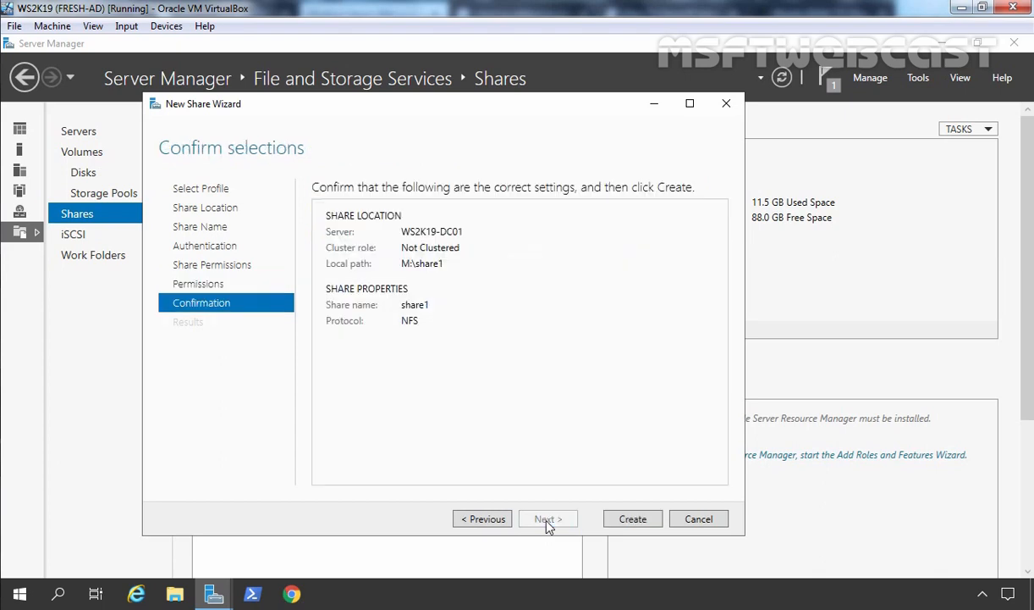
click(632, 522)
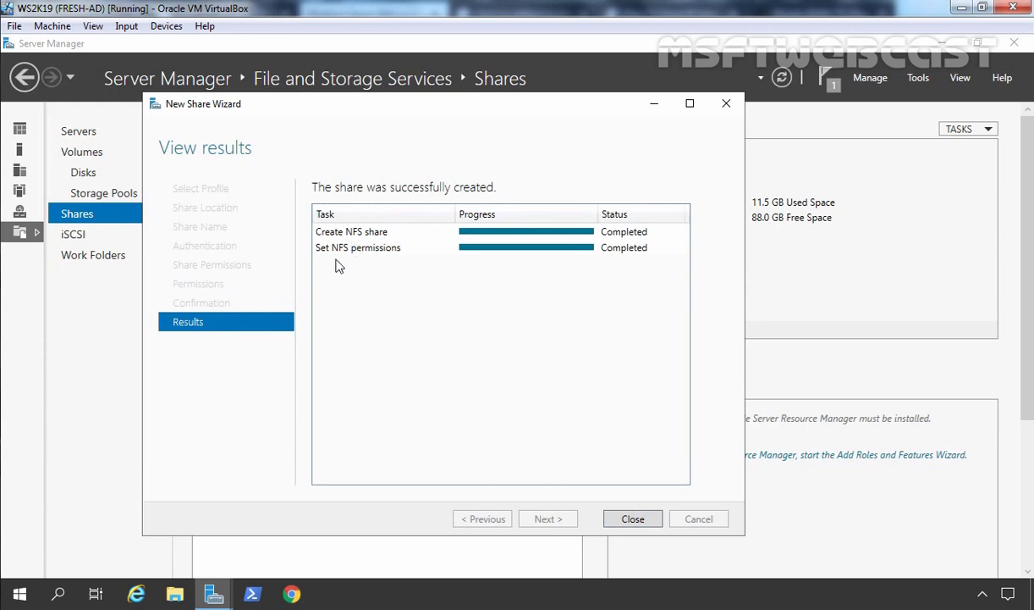
click(632, 519)
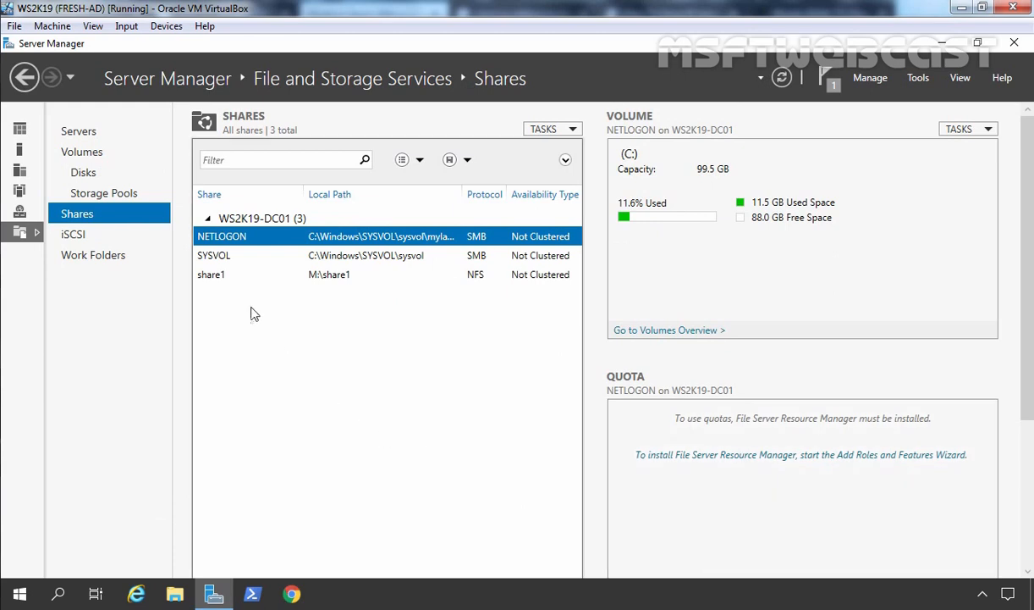
Step: Review the general, authentication, share permission and NTFS permission settings in the properties of share1
click(213, 278)
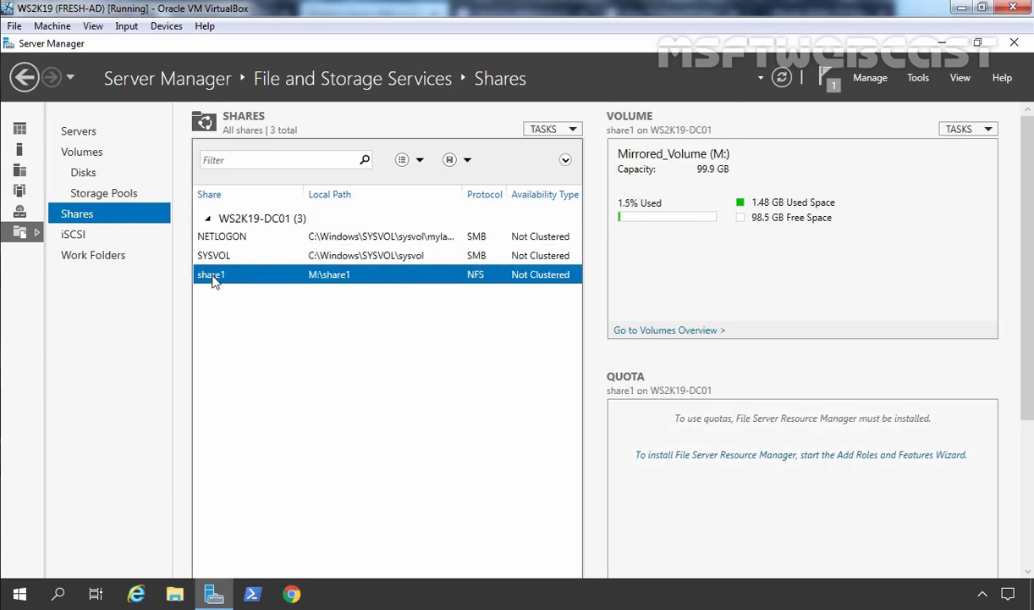
right_click(217, 282)
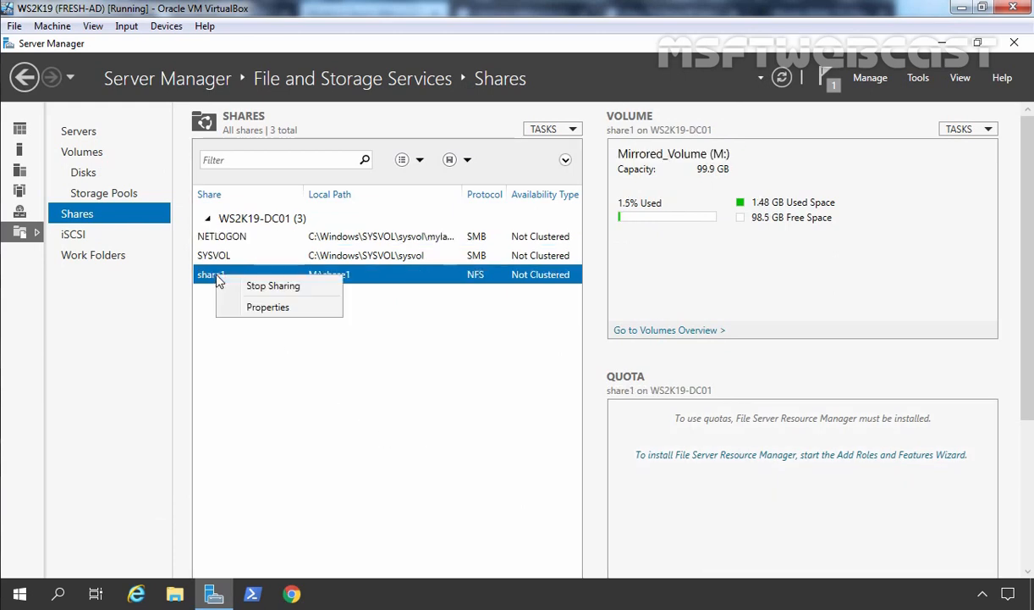
click(252, 308)
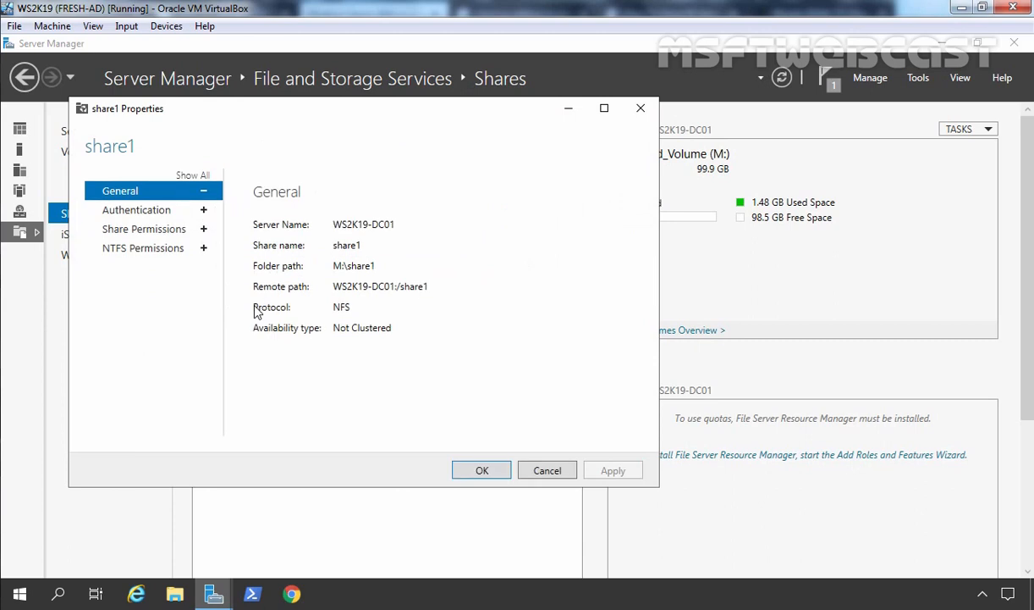
click(138, 215)
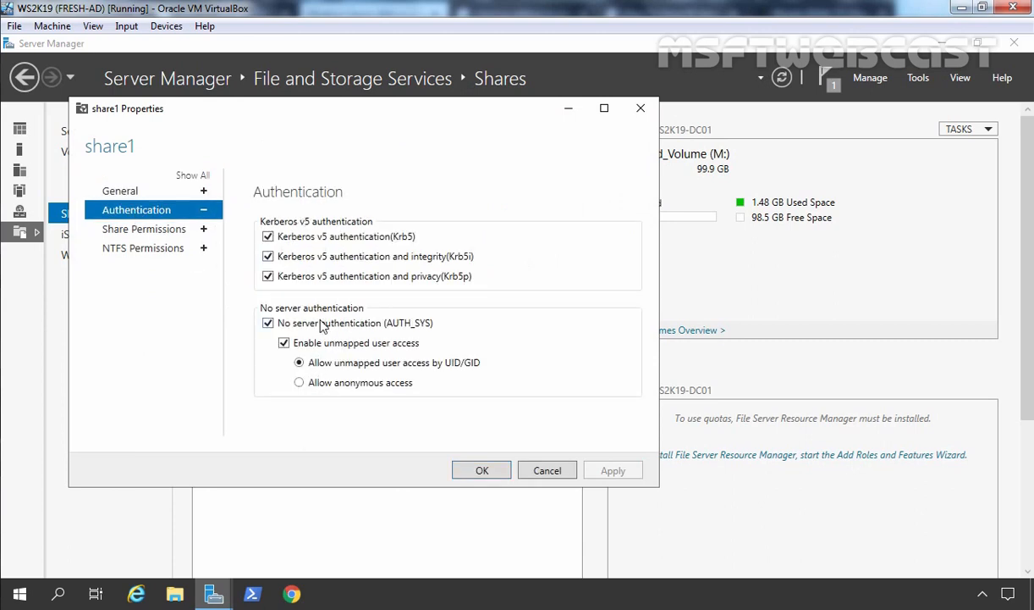
click(138, 229)
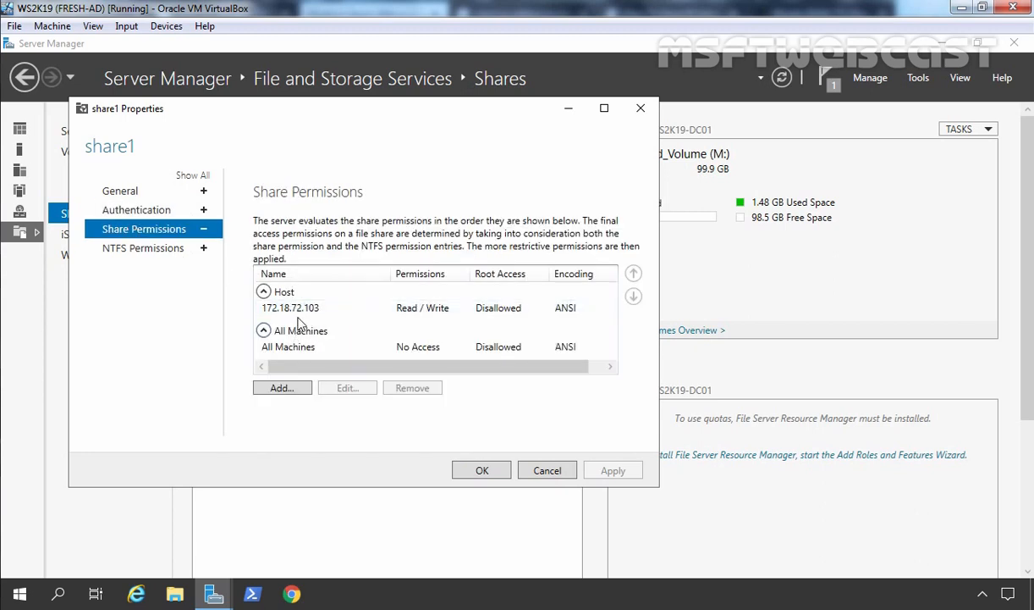
click(127, 253)
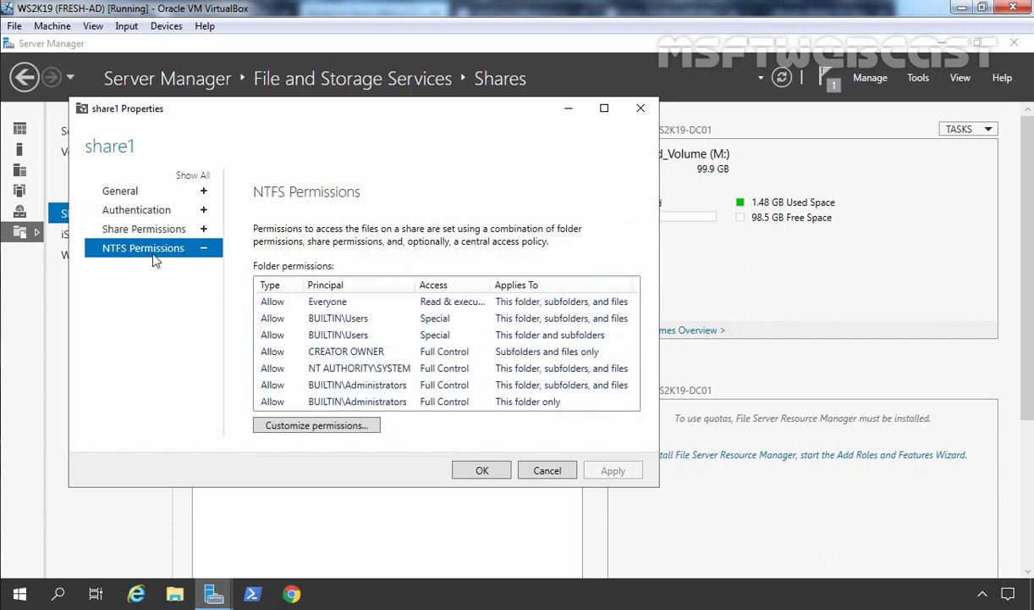
click(482, 472)
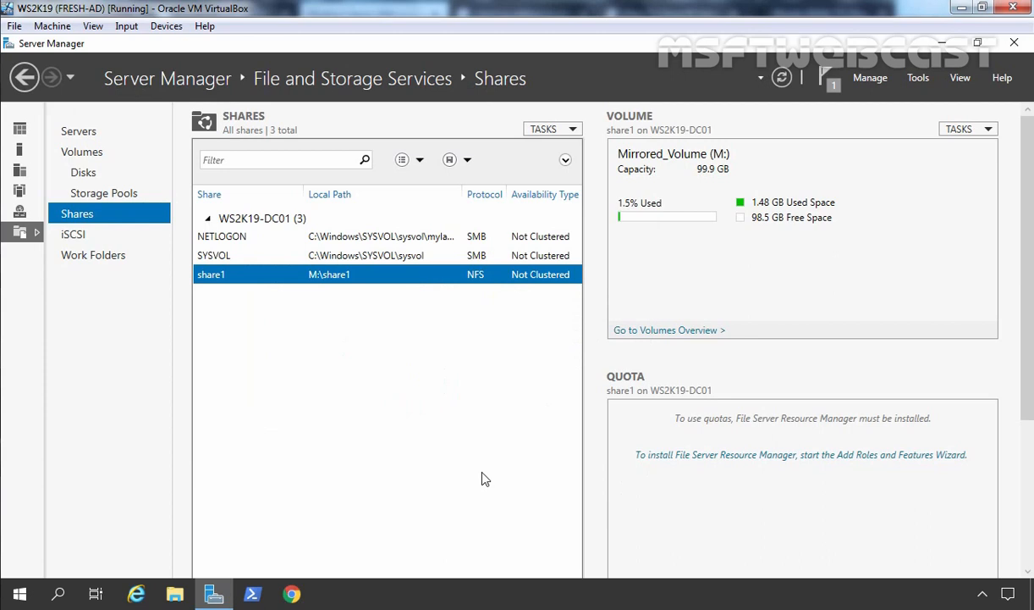
Step: Create a text document named hello in the share1 folder on Mirrored_Volume (M:) using File Explorer
click(176, 595)
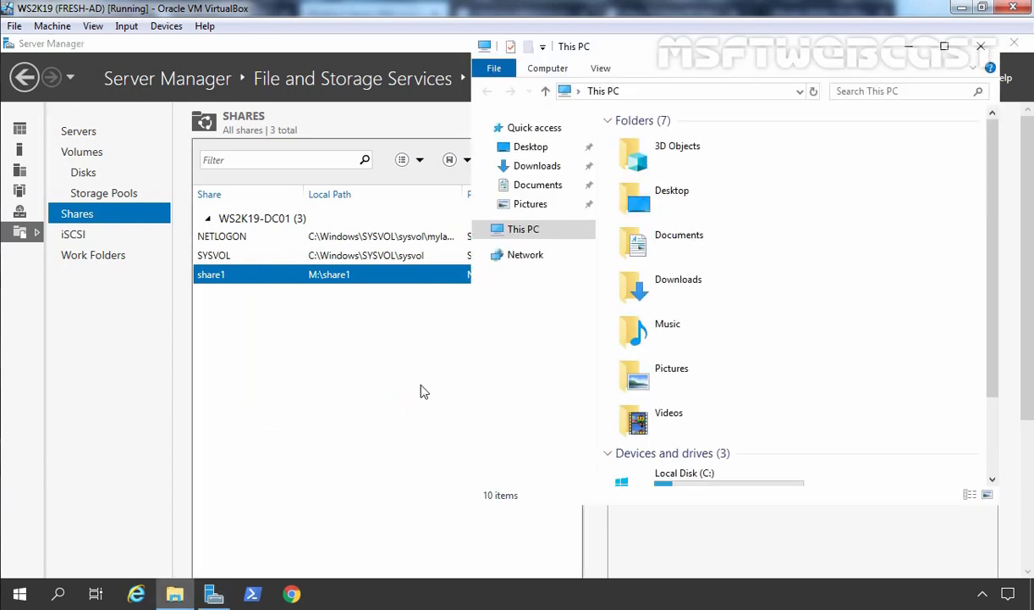
drag(996, 244, 995, 381)
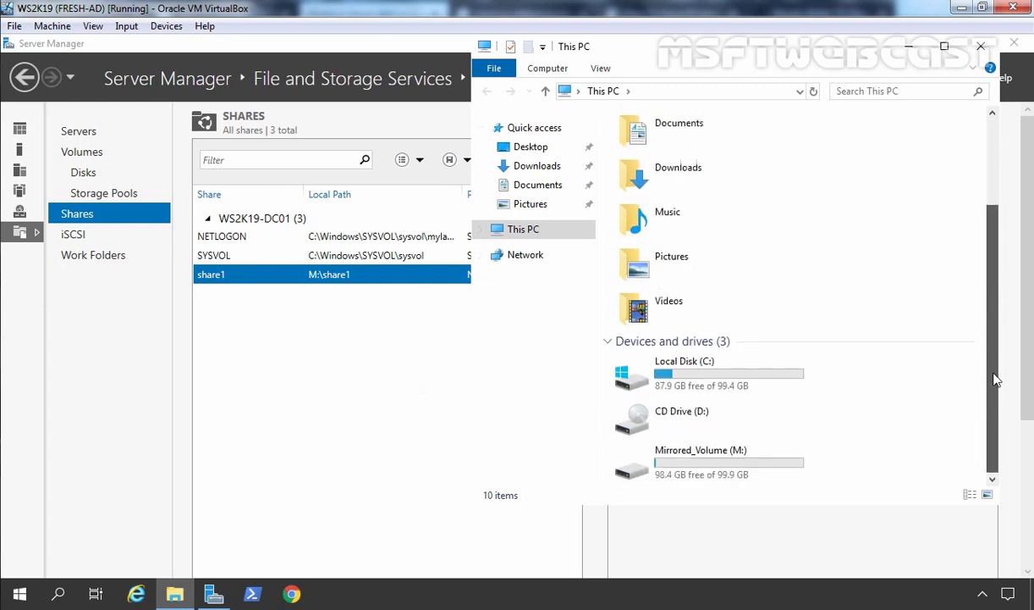
double_click(728, 468)
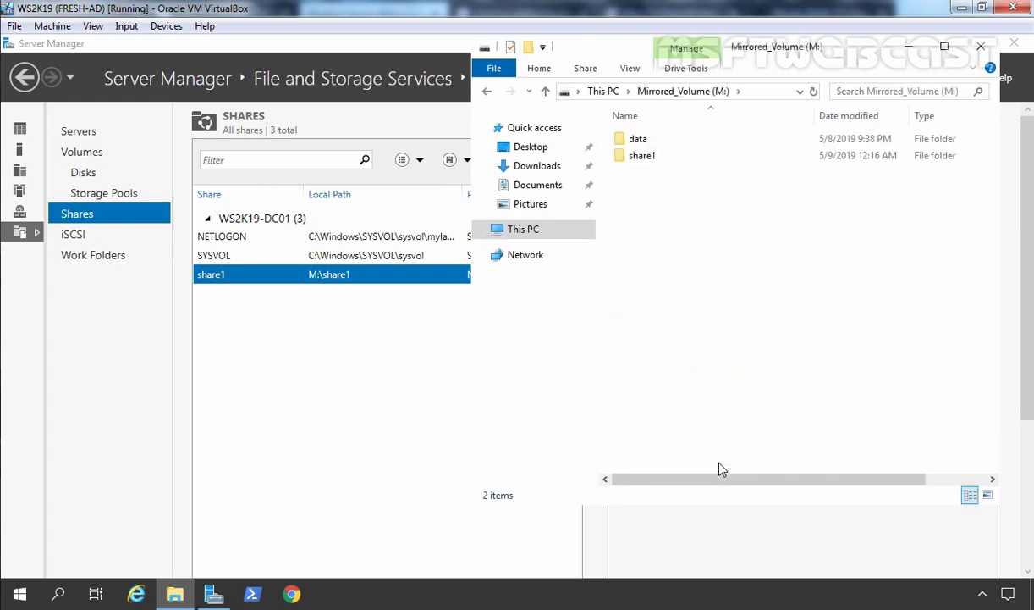
double_click(641, 155)
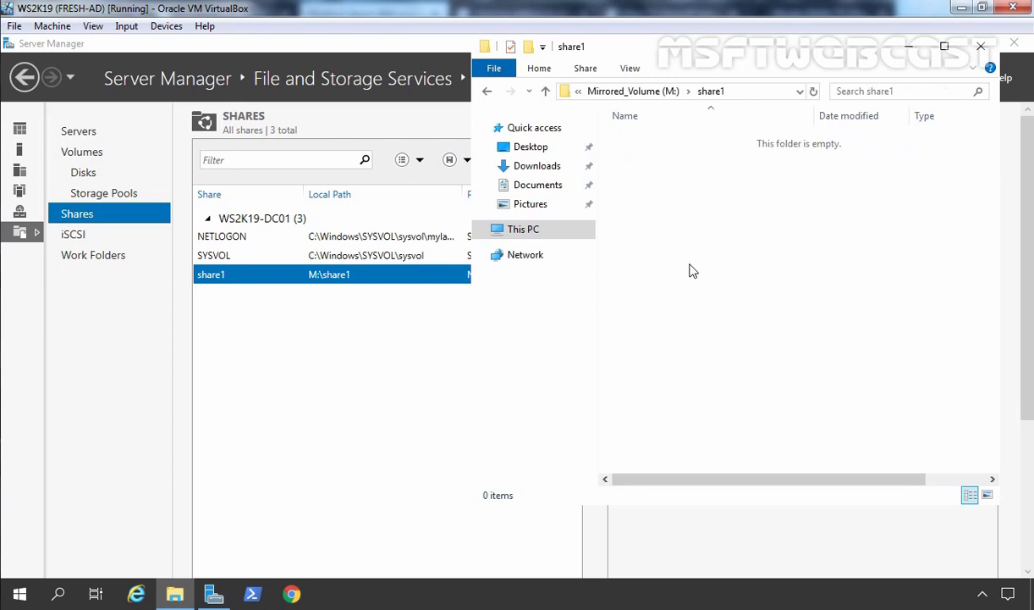
right_click(649, 183)
mouse_move(691, 375)
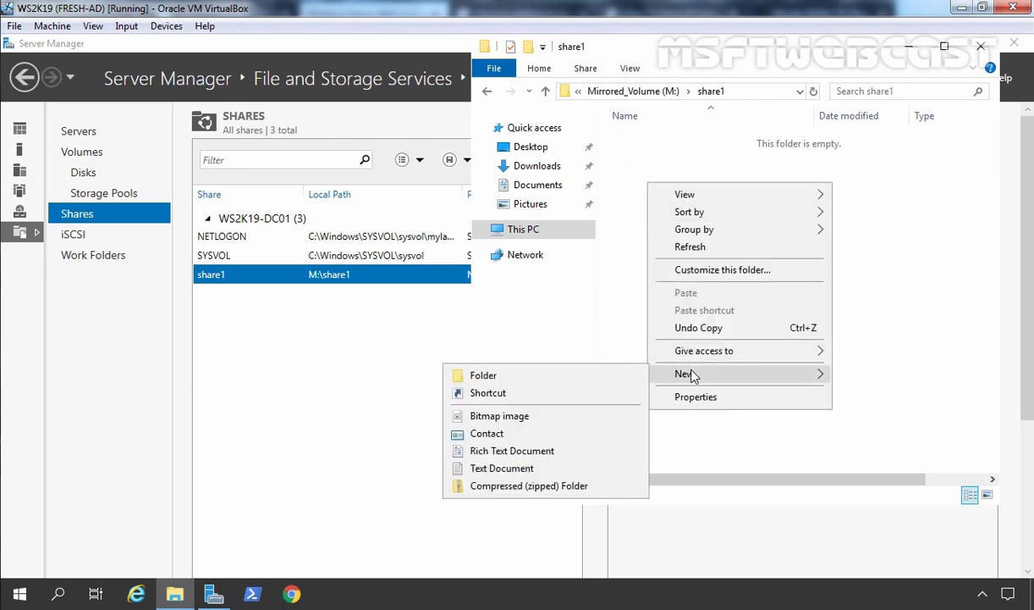
click(484, 469)
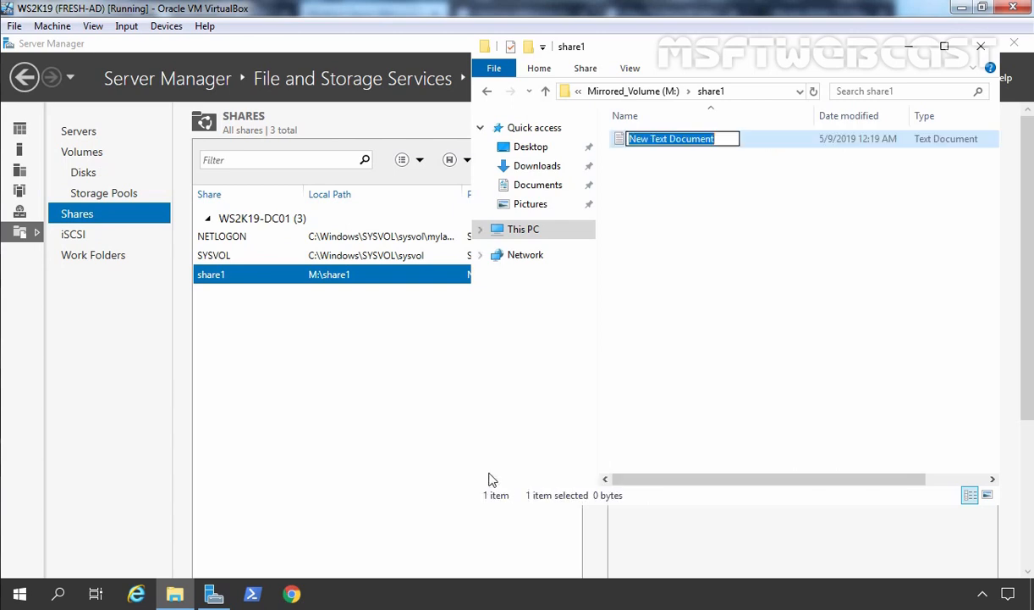
text(hello)
key(Return)
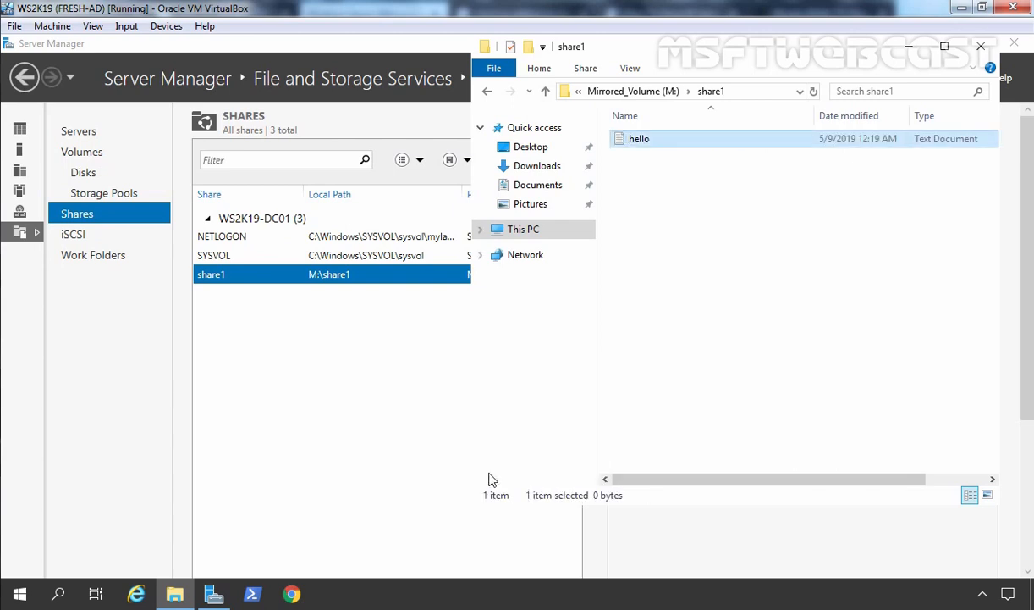
Step: Write "Hi," in the hello document, save and close it, and return to the Mirrored_Volume (M:) folder
key(Return)
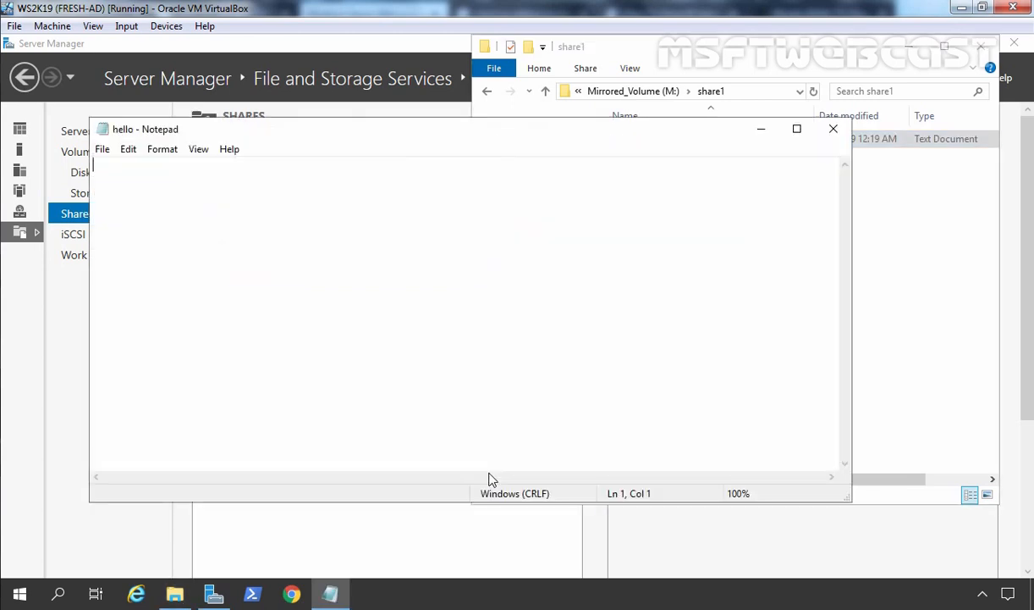
text(Hi,)
click(833, 129)
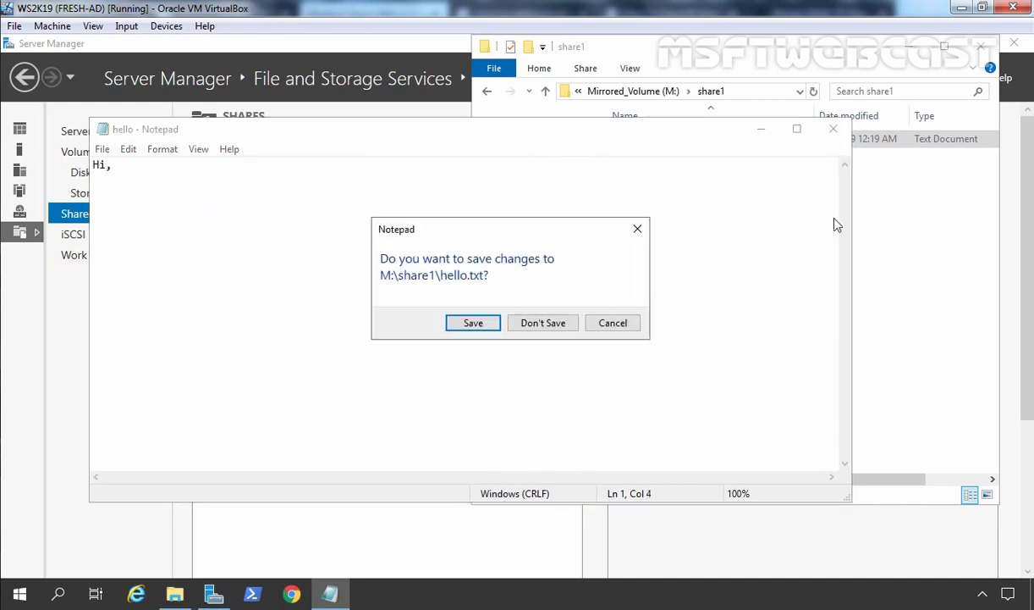
click(471, 323)
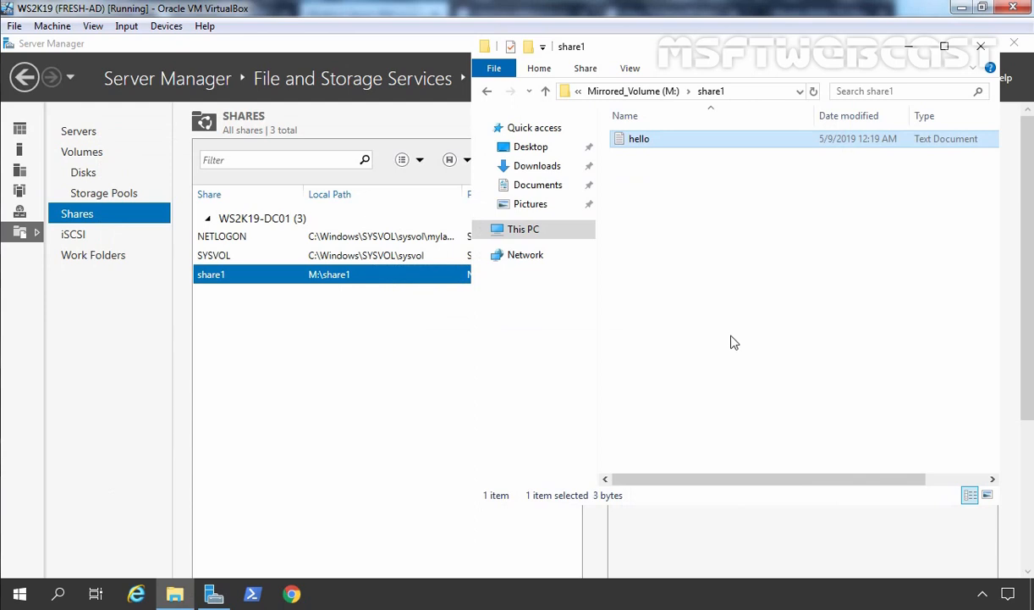
click(634, 91)
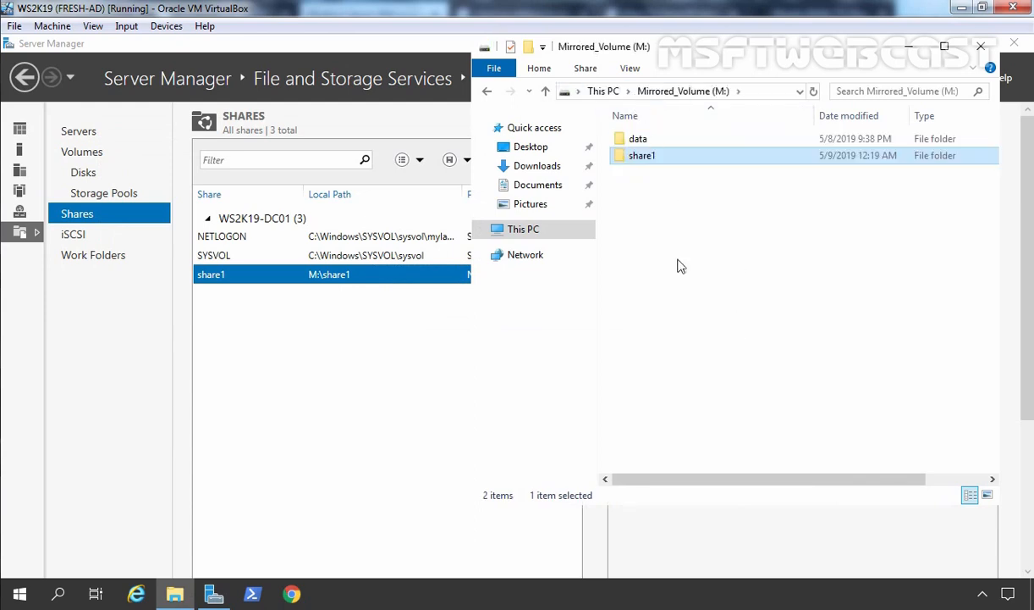
Step: Create a folder named share2 on Mirrored_Volume (M:)
click(657, 231)
right_click(657, 226)
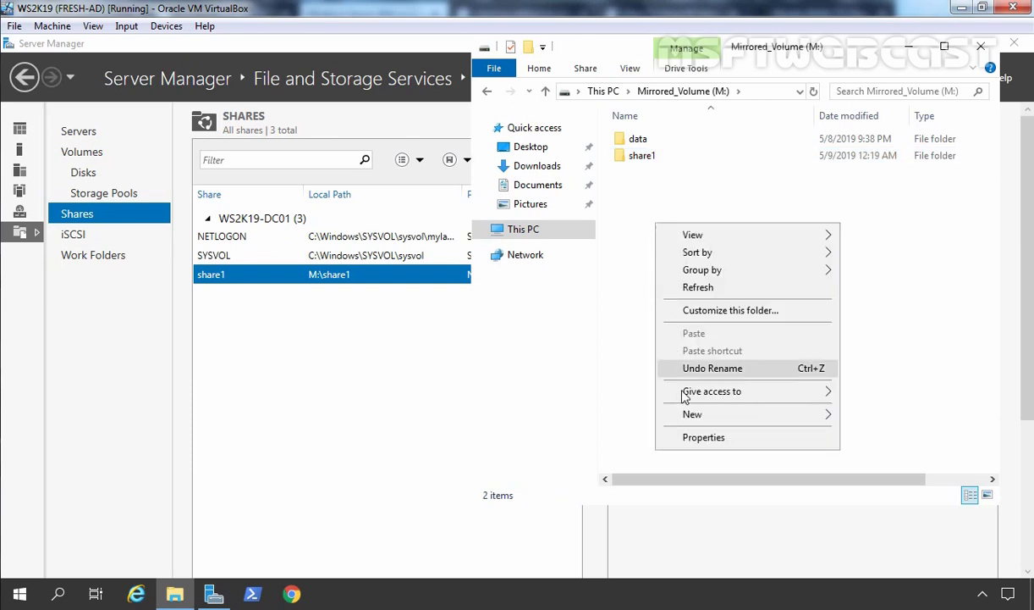
mouse_move(691, 419)
click(553, 418)
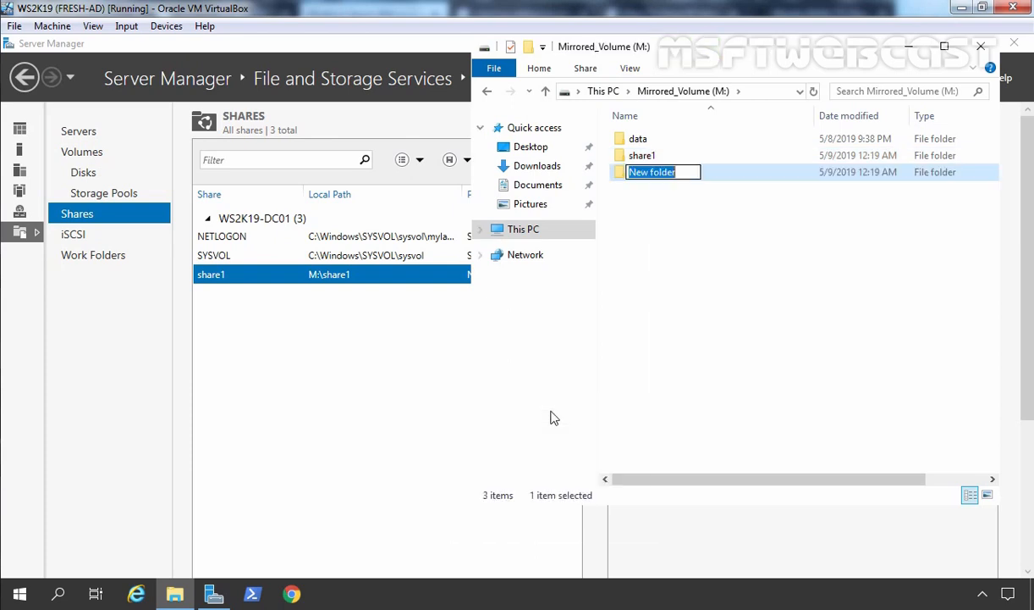
text(share2)
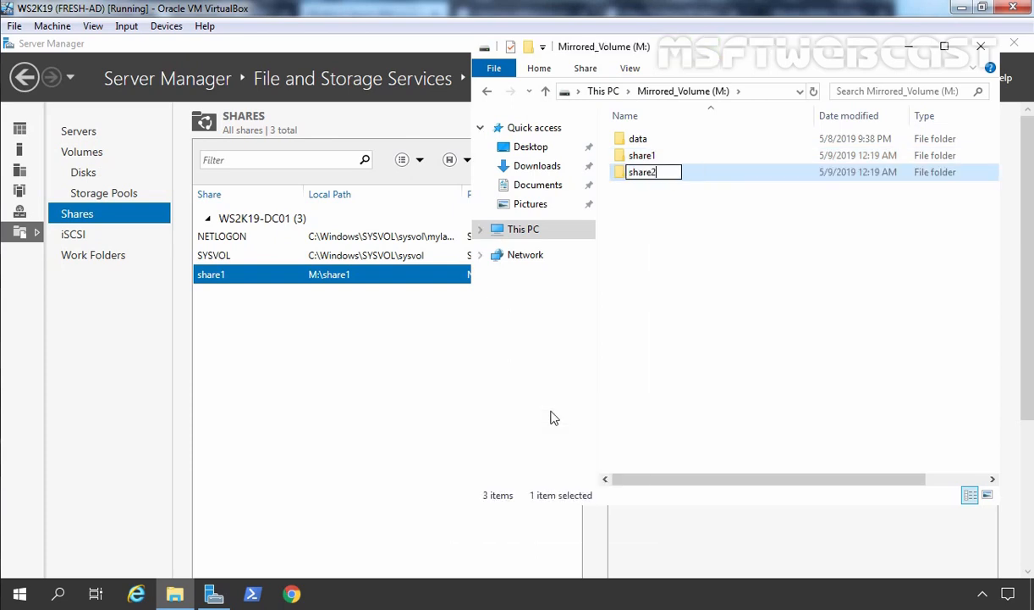
key(Return)
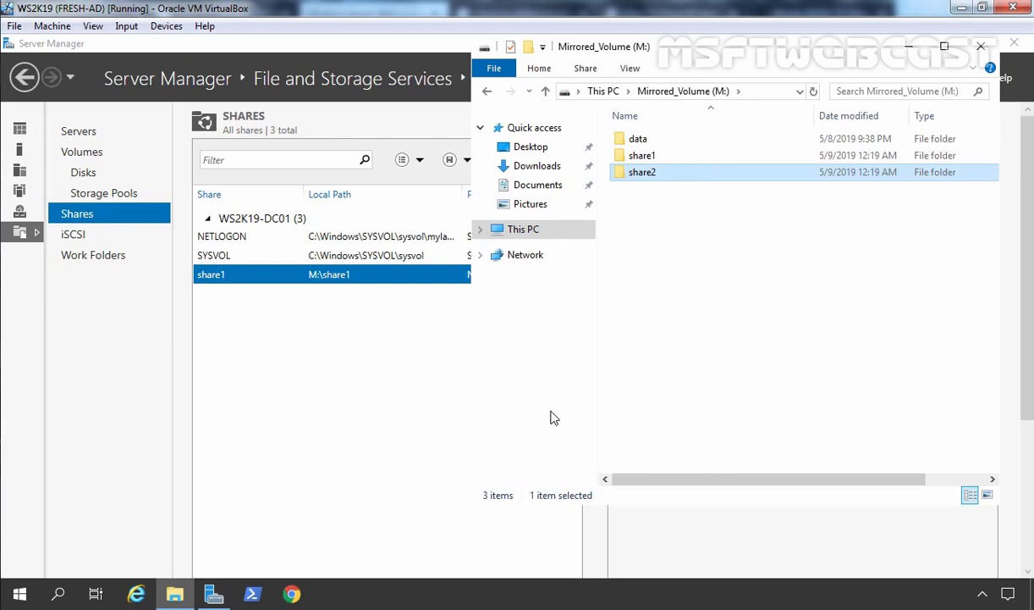
Step: Open the NFS Advanced Sharing settings of the share2 folder and enable sharing with the share name share2
right_click(649, 180)
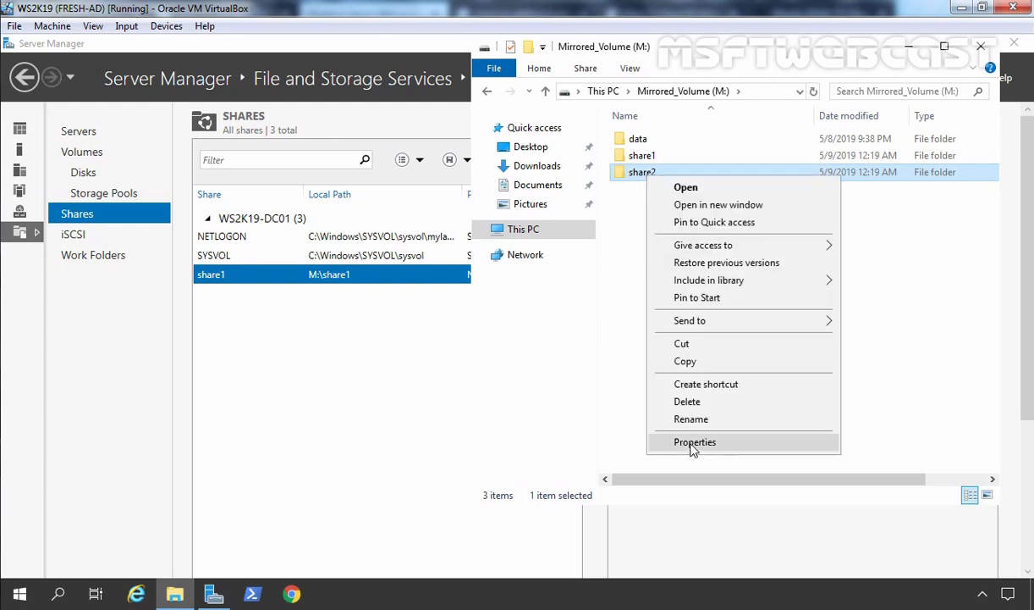
click(665, 433)
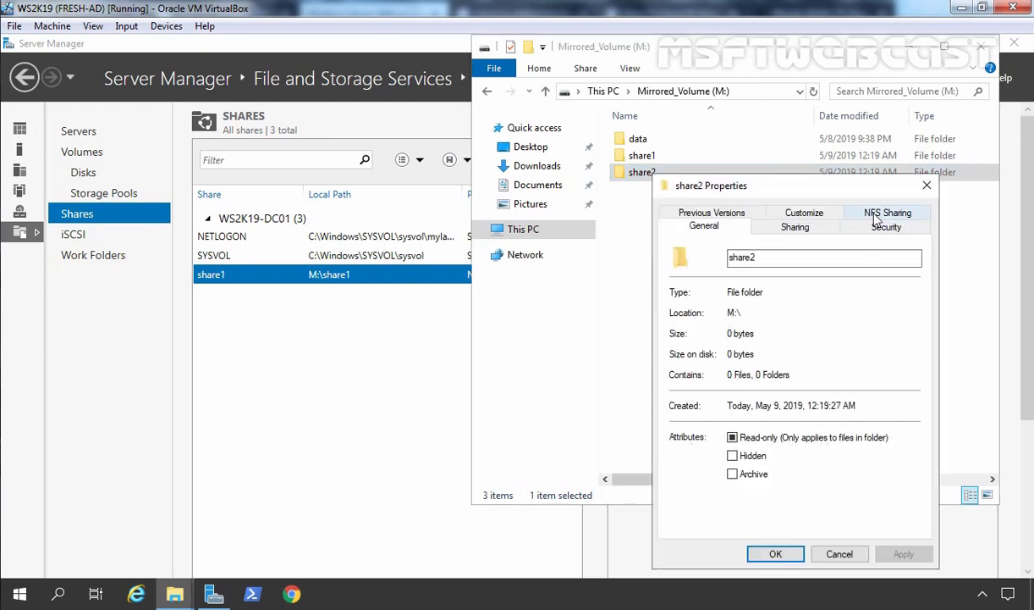
click(876, 219)
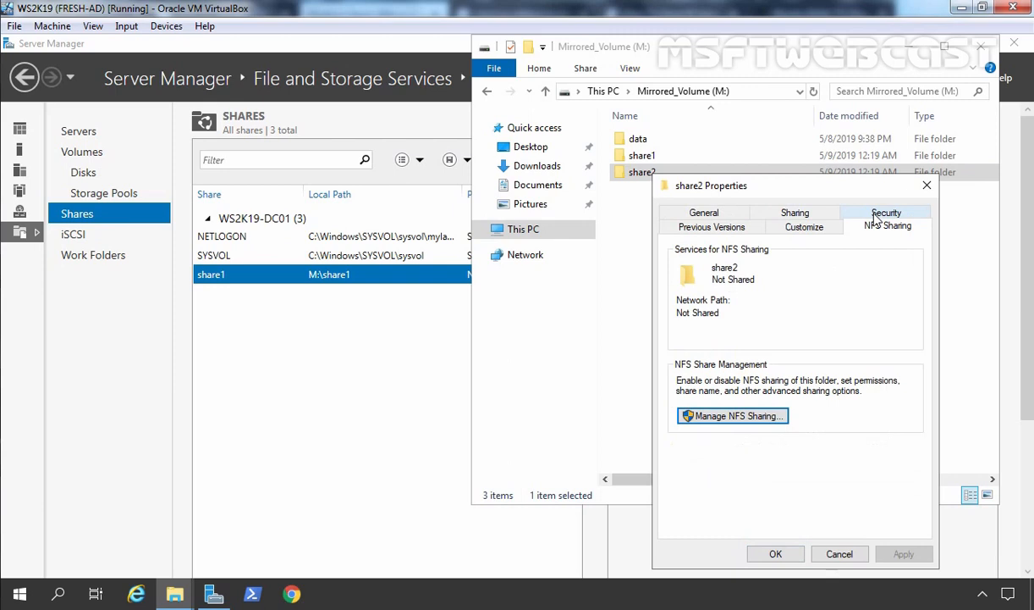
click(724, 416)
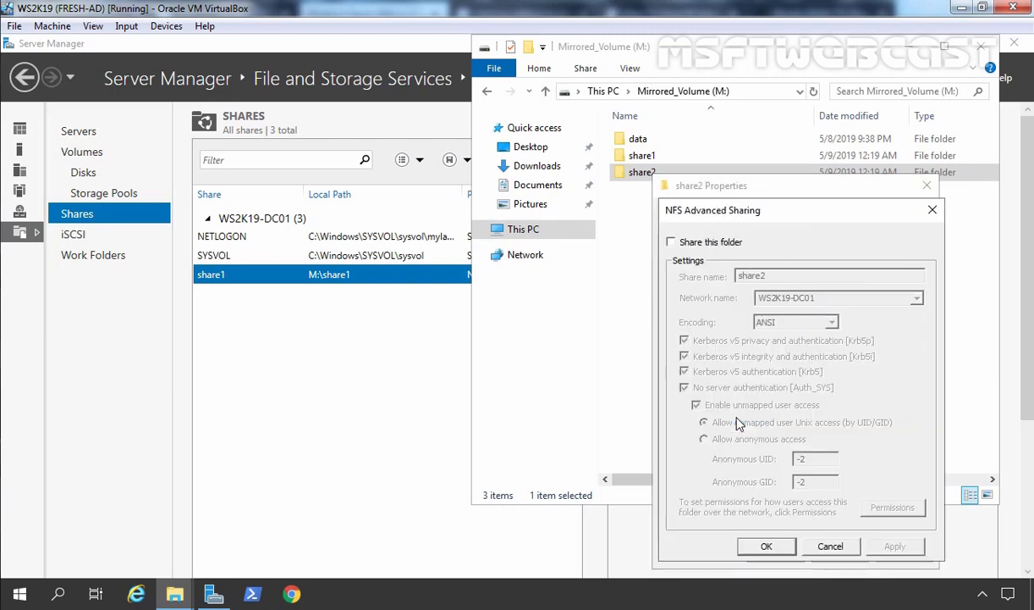
click(672, 243)
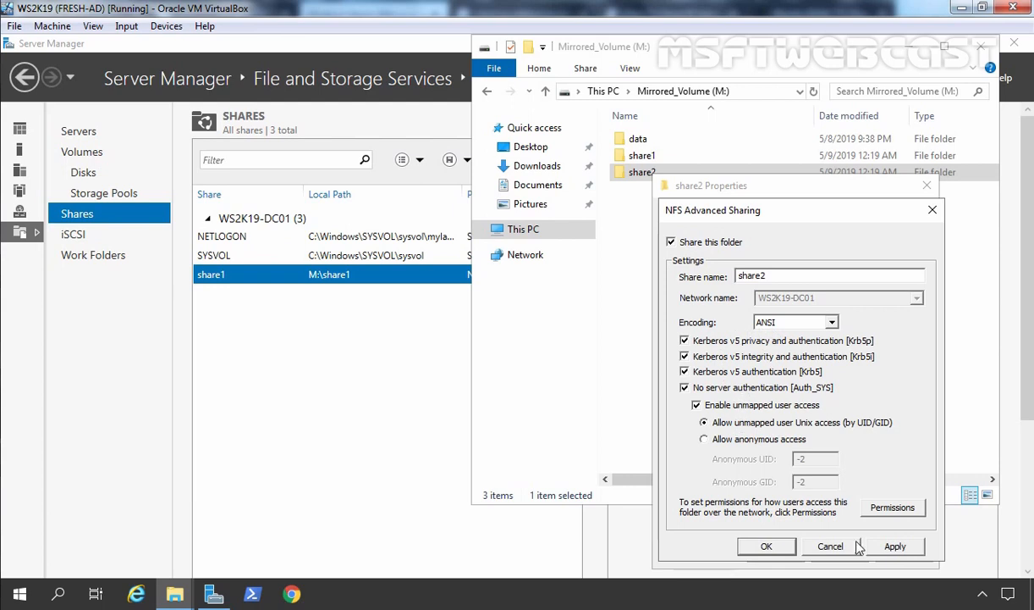
Step: Accept the default read-only NFS permissions for all machines, apply the sharing of share2, and close its properties
click(889, 507)
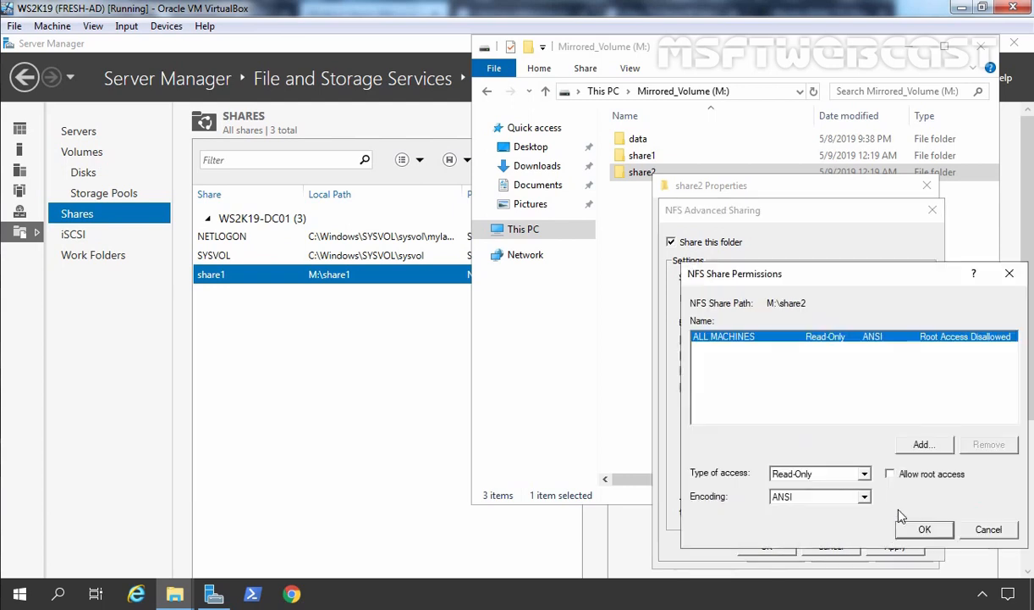
click(921, 445)
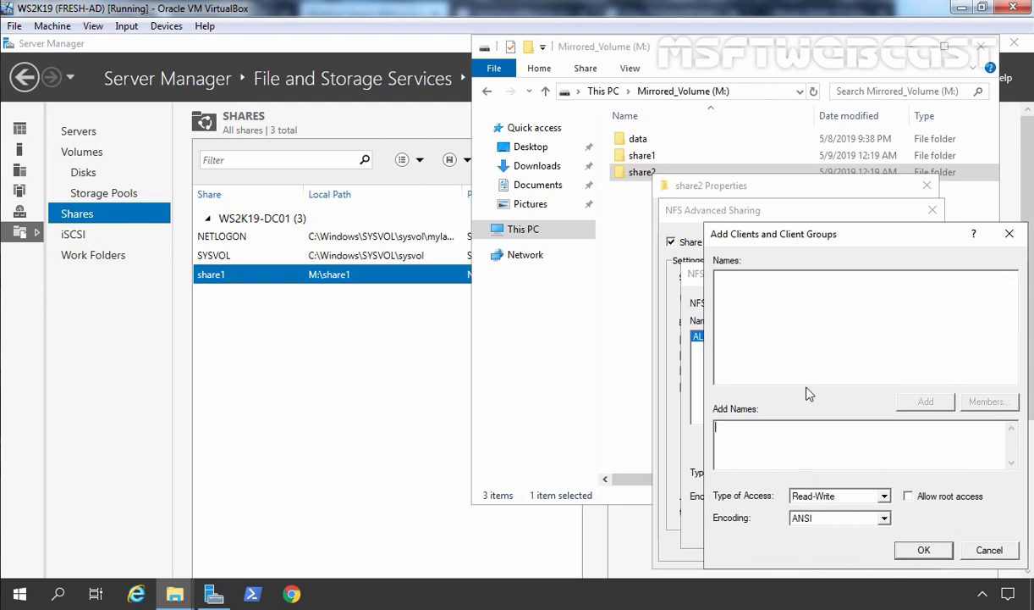
click(988, 549)
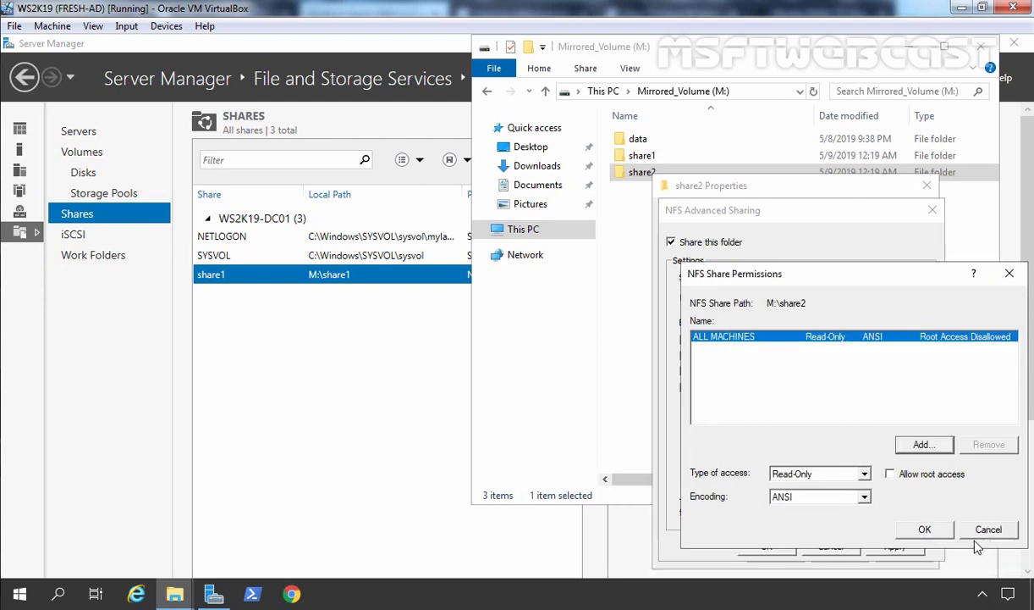
click(924, 530)
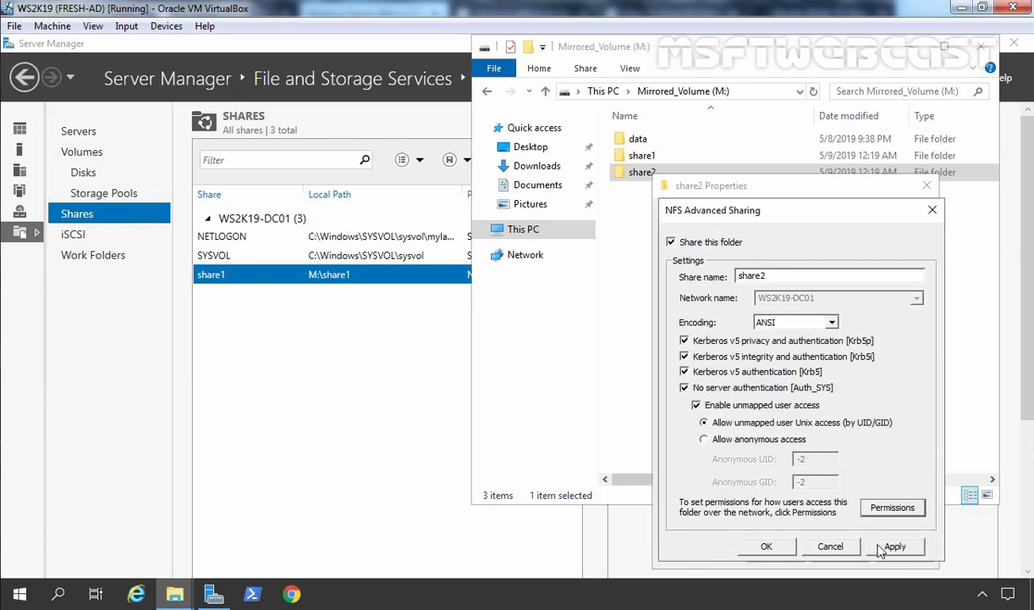
click(890, 546)
click(771, 546)
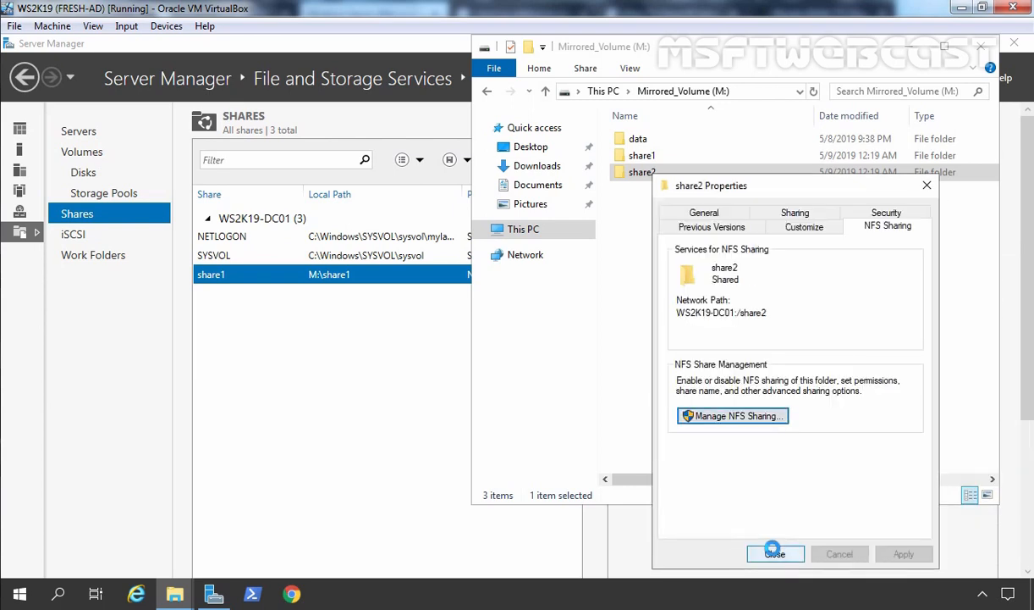
click(776, 554)
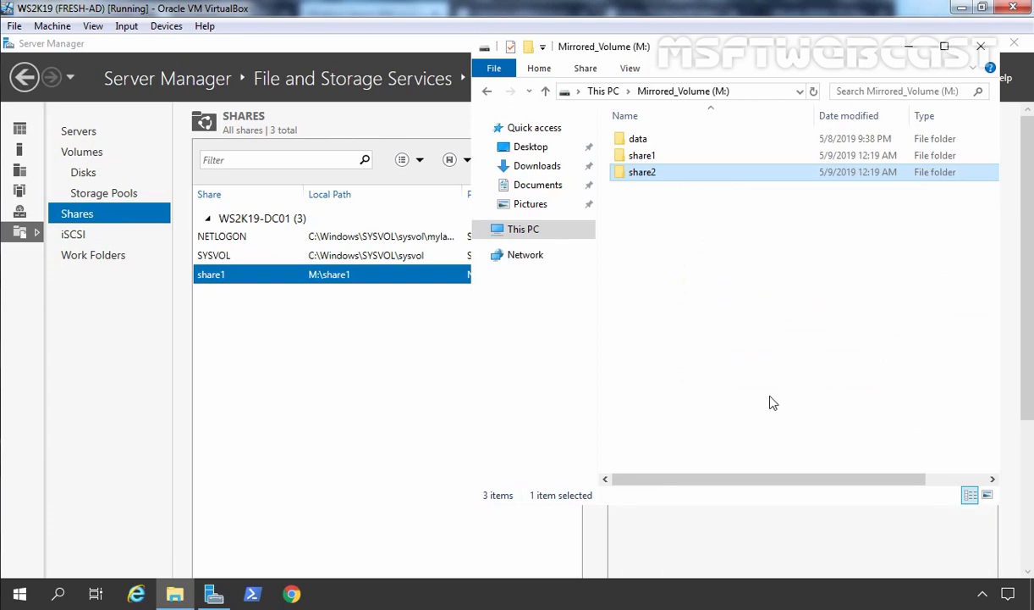
Step: Return to Server Manager and refresh the list of shares
click(366, 411)
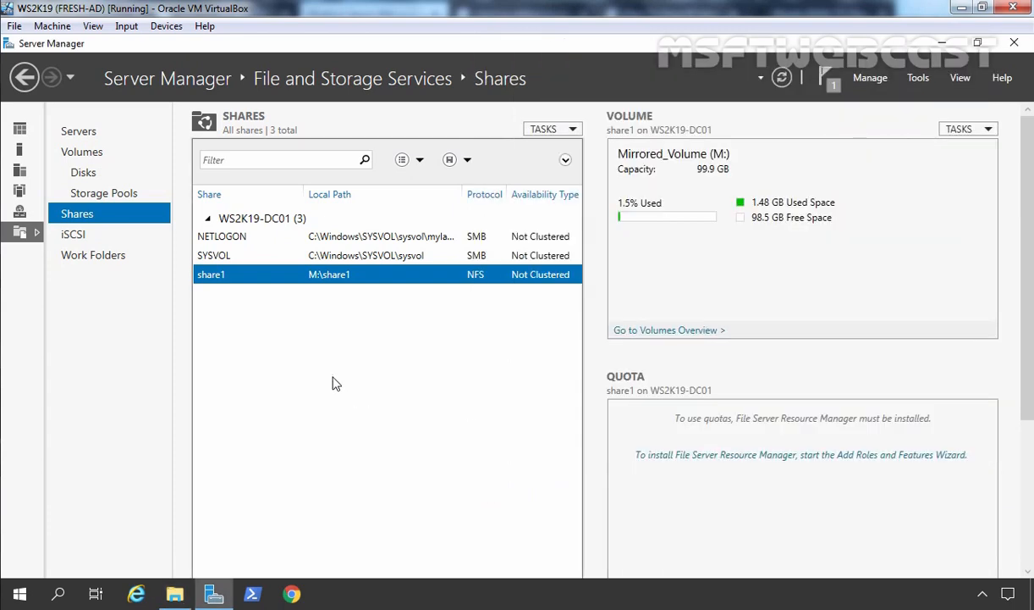
right_click(333, 383)
click(350, 389)
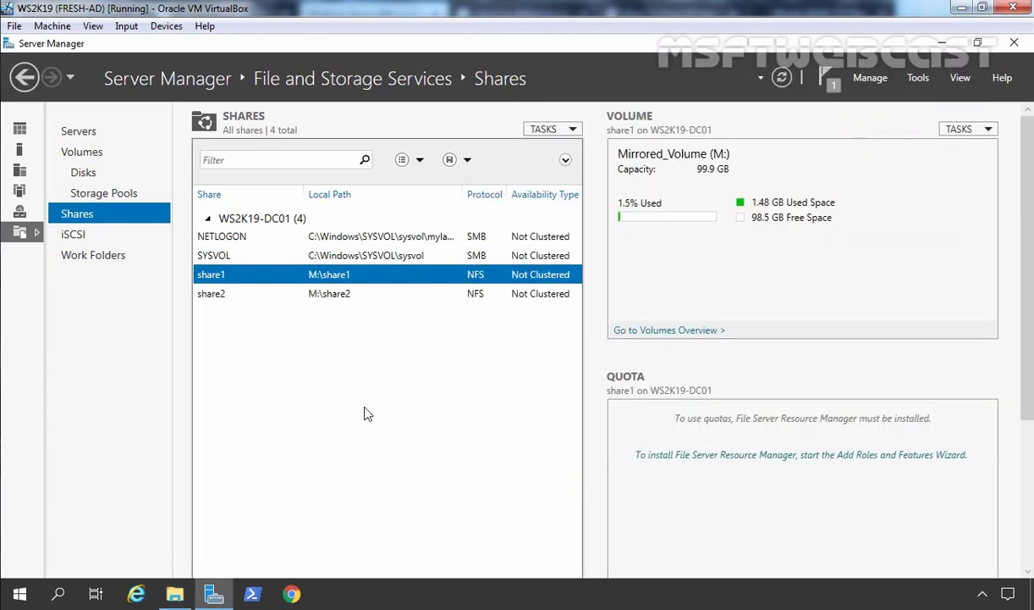
Step: Review the general settings and share permissions in the properties of the share2 NFS share, and close them
click(212, 293)
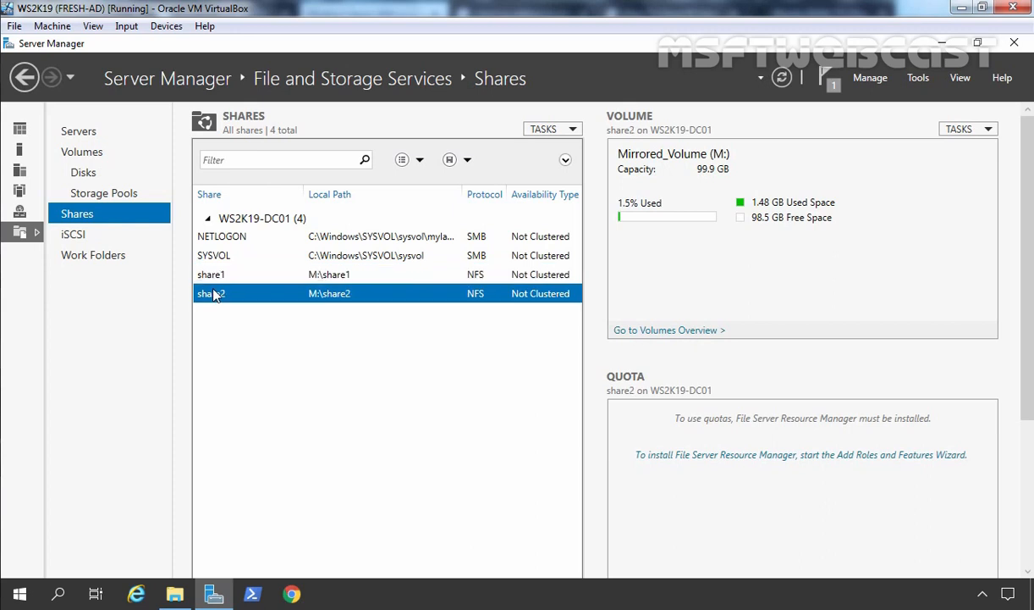
right_click(214, 293)
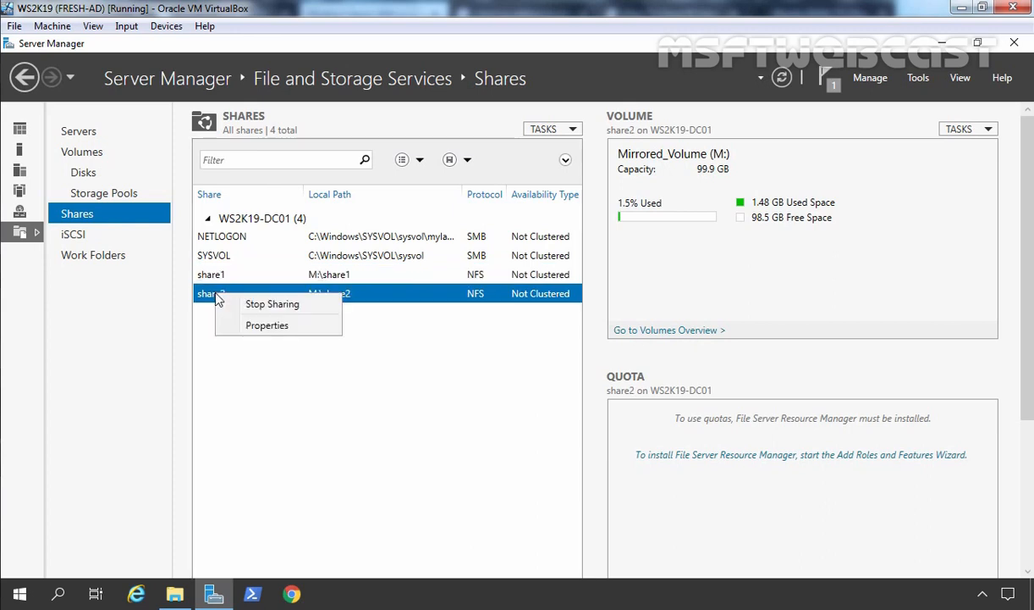
click(250, 327)
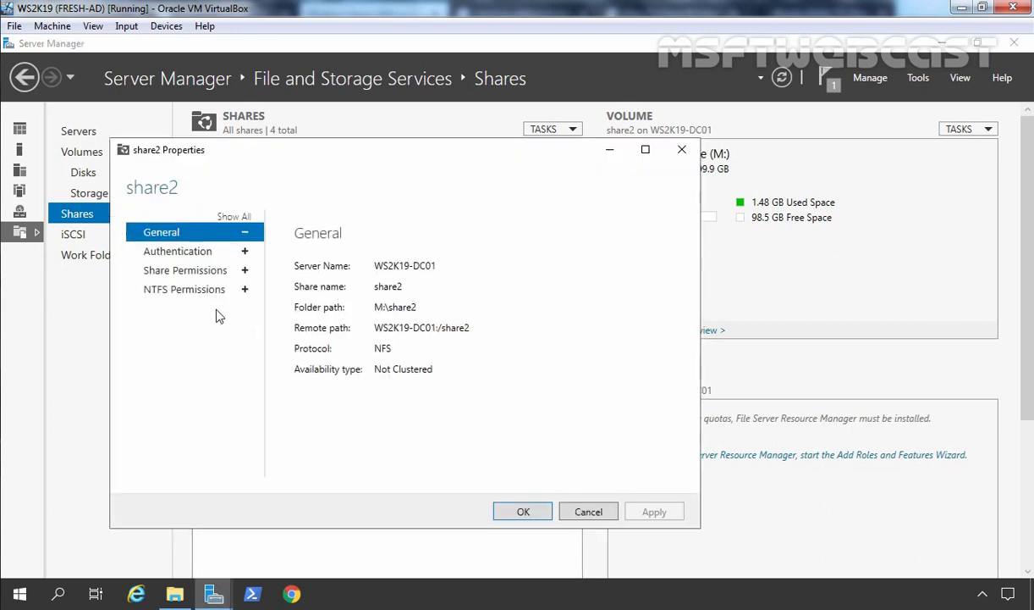
click(174, 276)
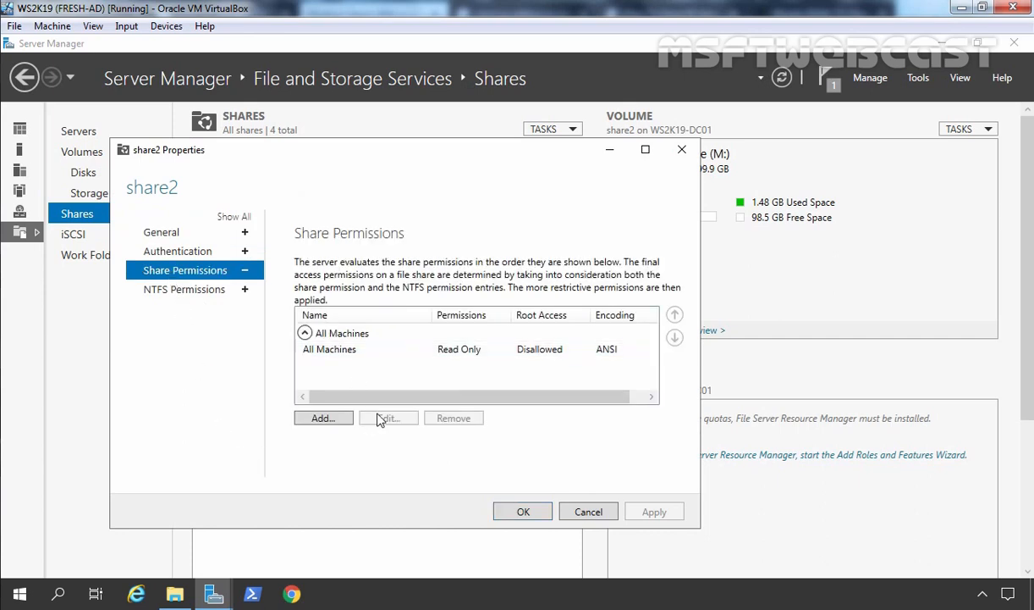
click(525, 512)
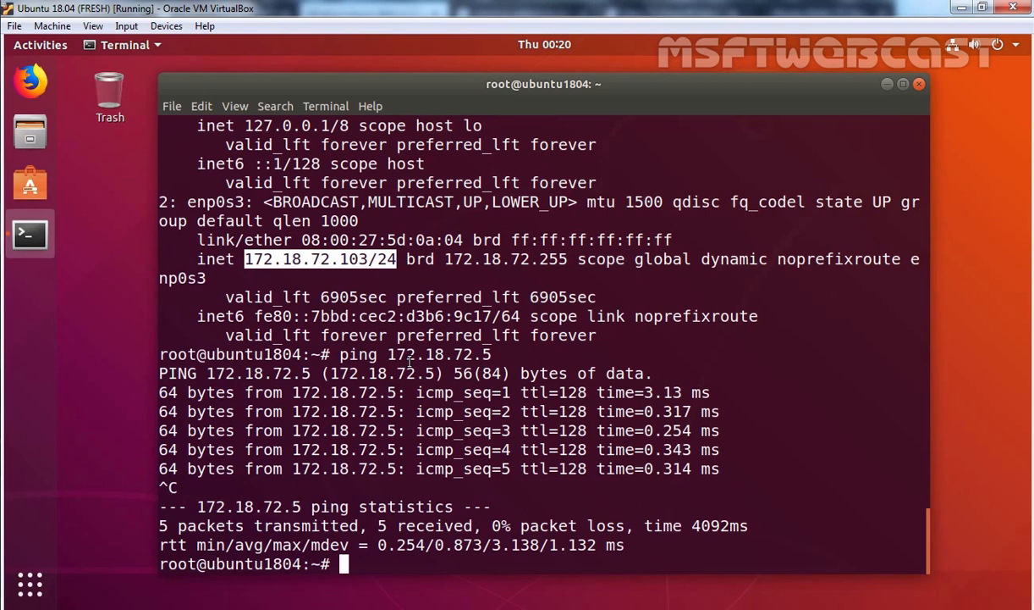
Step: Clear the terminal on the Ubuntu 18.04 client and create the directory /data
key(ctrl+l)
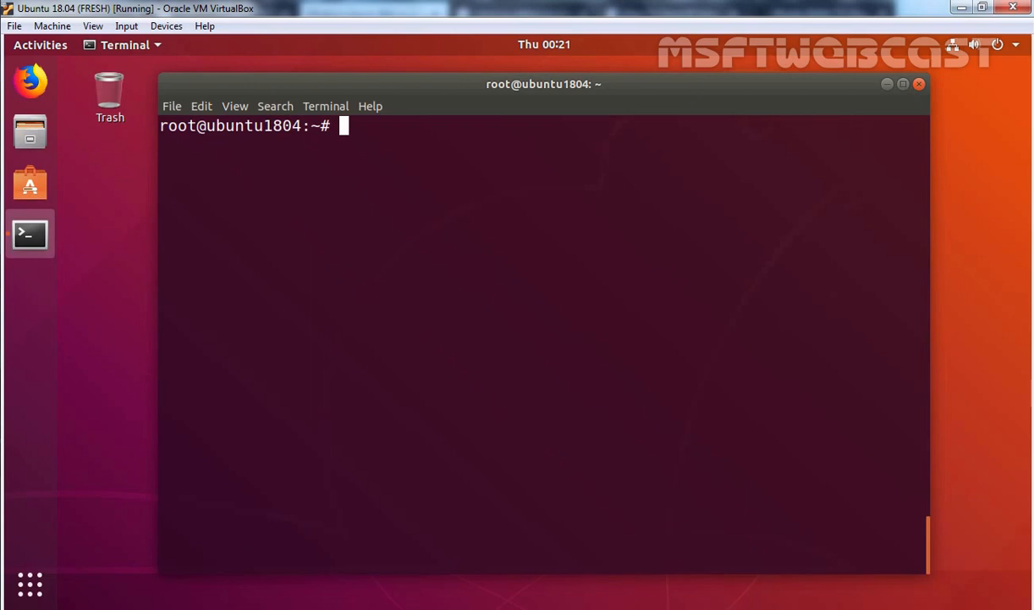
text(mkdir /data)
key(Return)
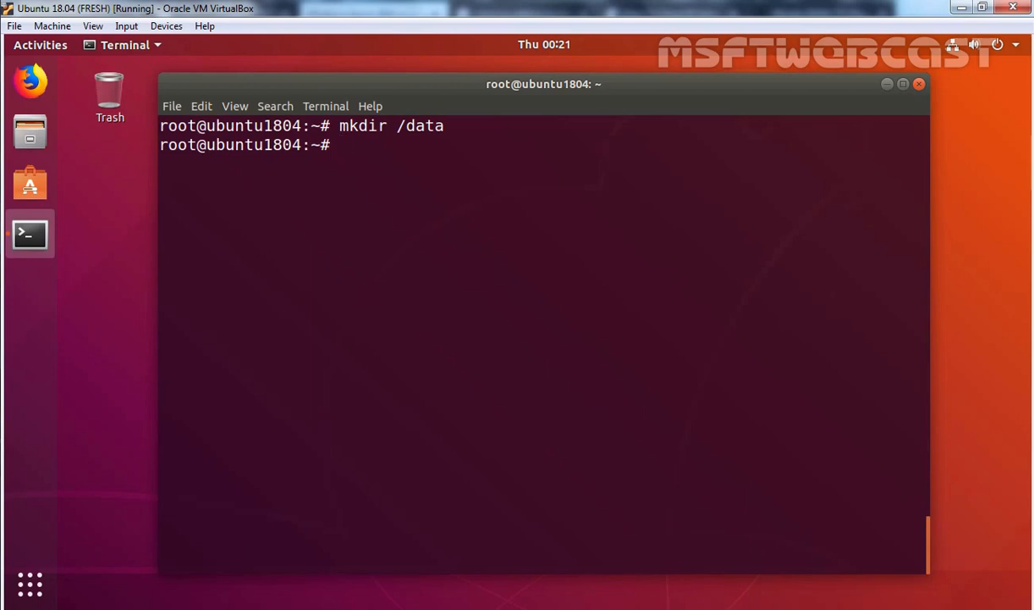
Step: Mount the NFS share 172.18.72.5:/share1 on /data/ using the file system type nfs
text(mount )
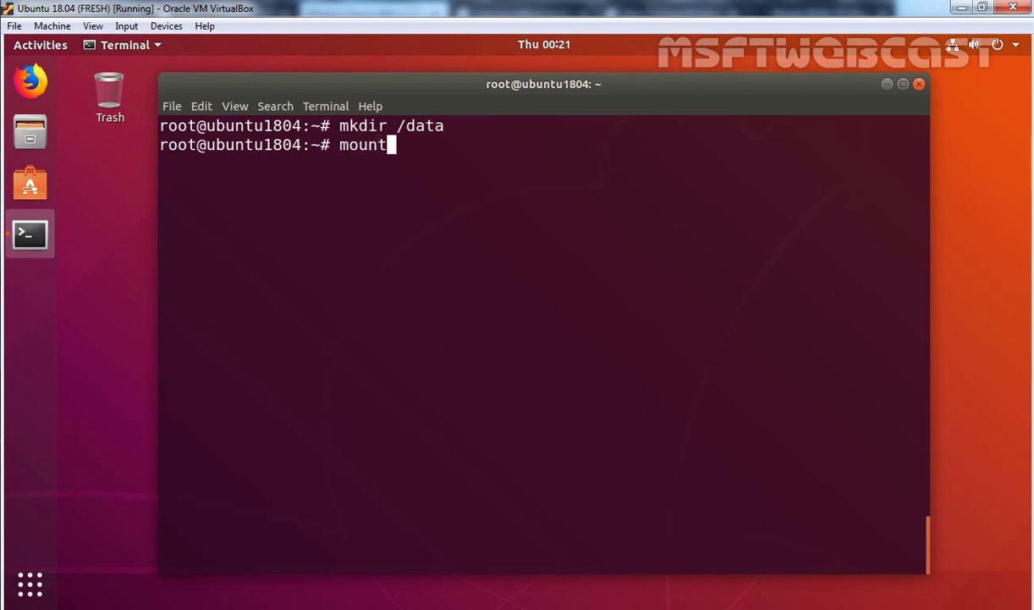
text(-t nfs)
text(172.18.72)
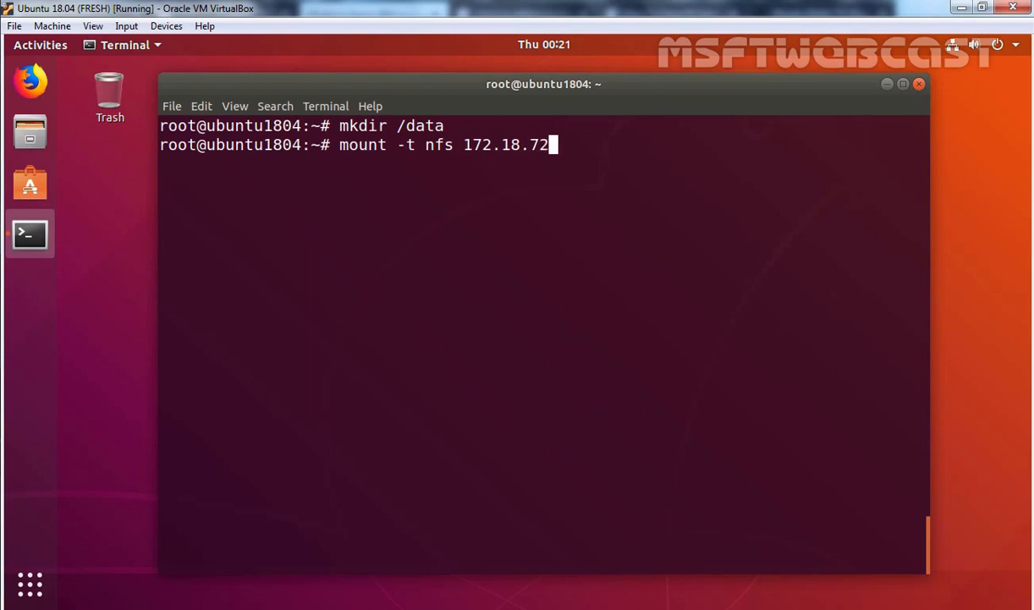
text(.5:/share1)
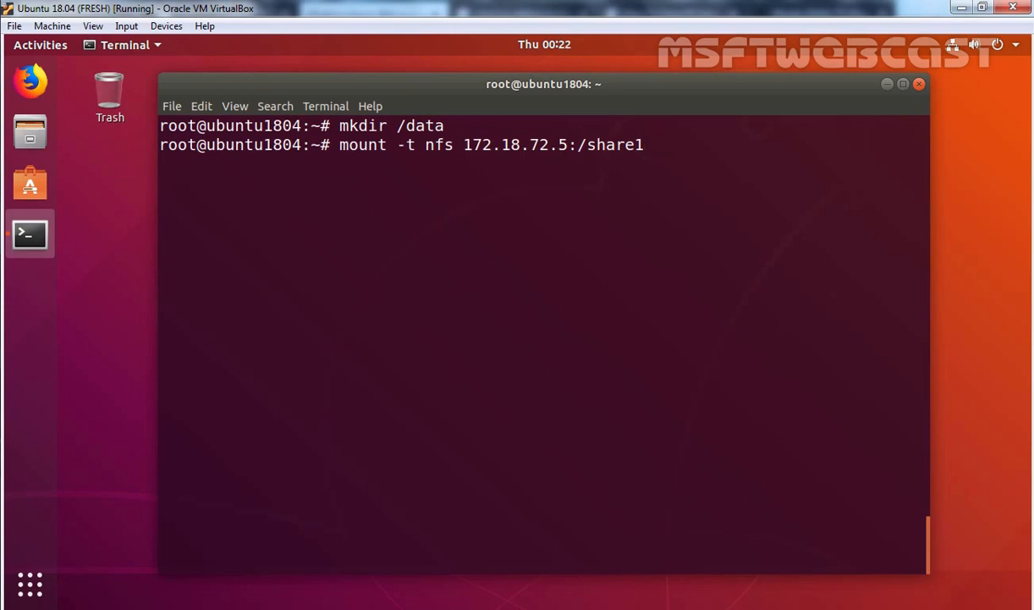
text(/data/)
key(Return)
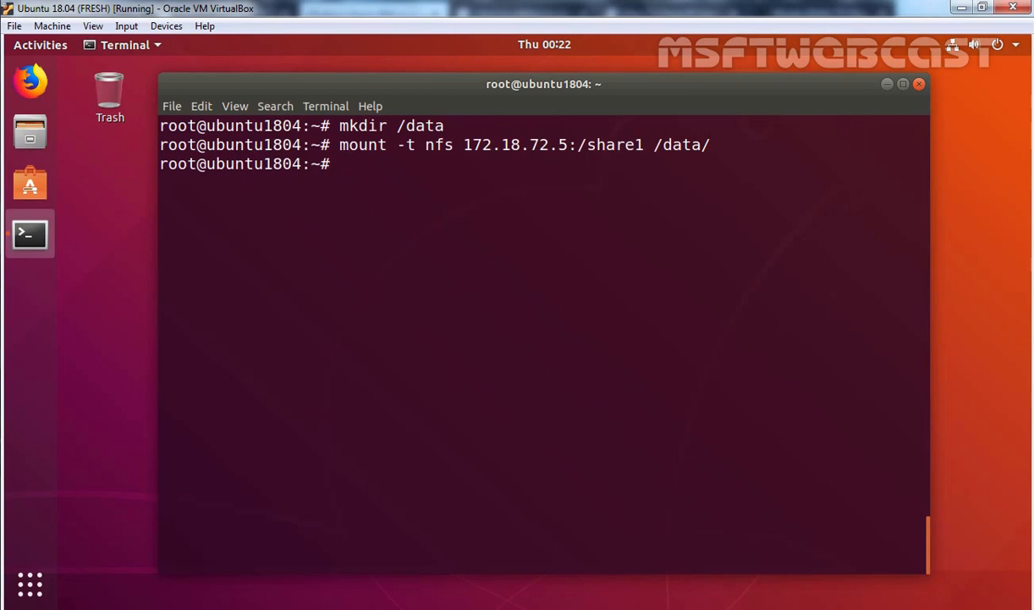
Step: Change to the /data/ directory and list its contents
text(cd /data/)
key(Return)
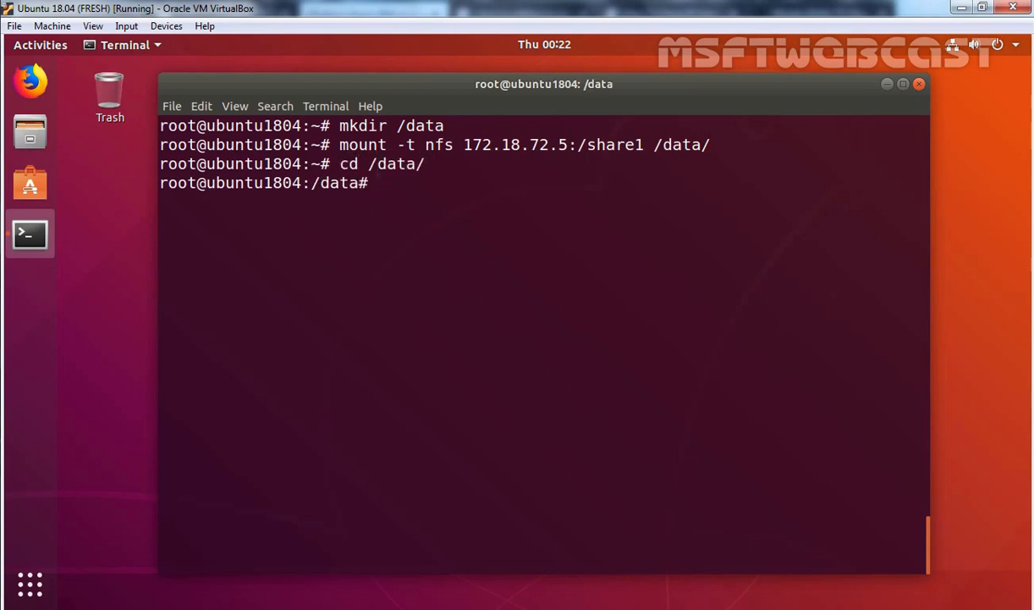
text(ls)
key(Return)
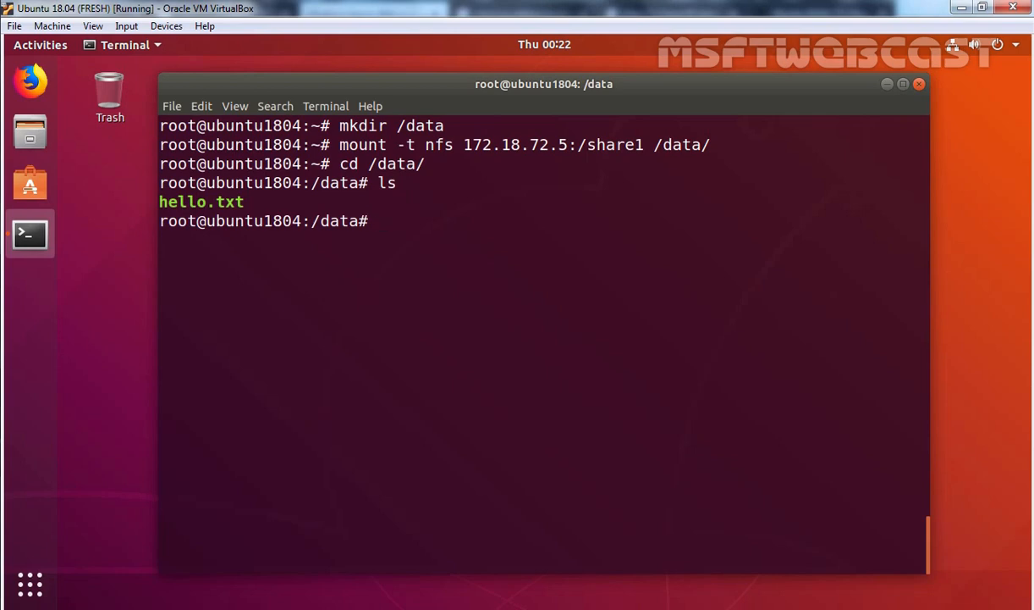
Step: Display the content of hello.txt in the terminal with cat and highlight the text it outputs
text(cat he)
key(Tab)
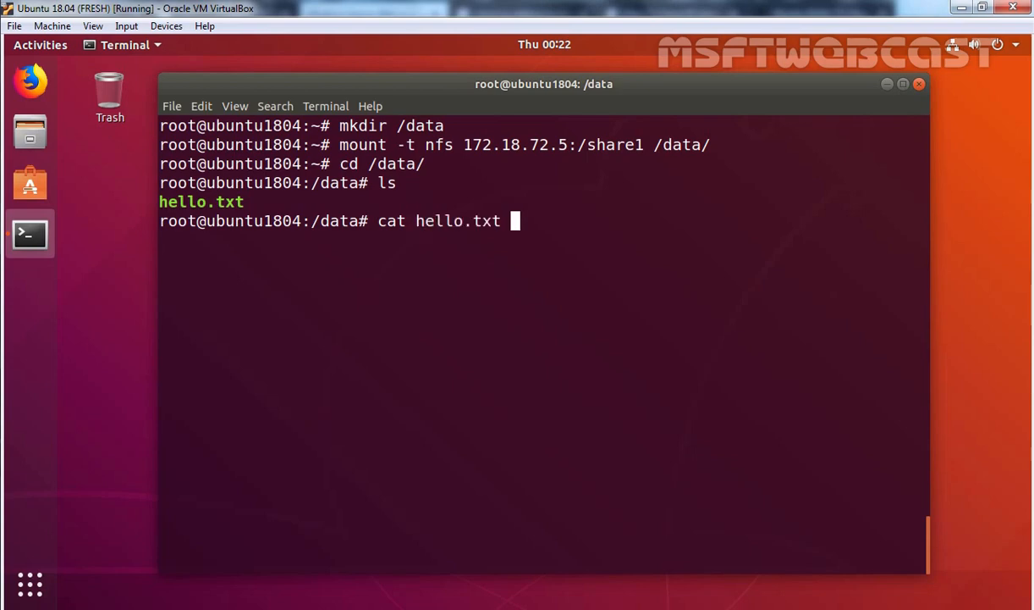
key(Return)
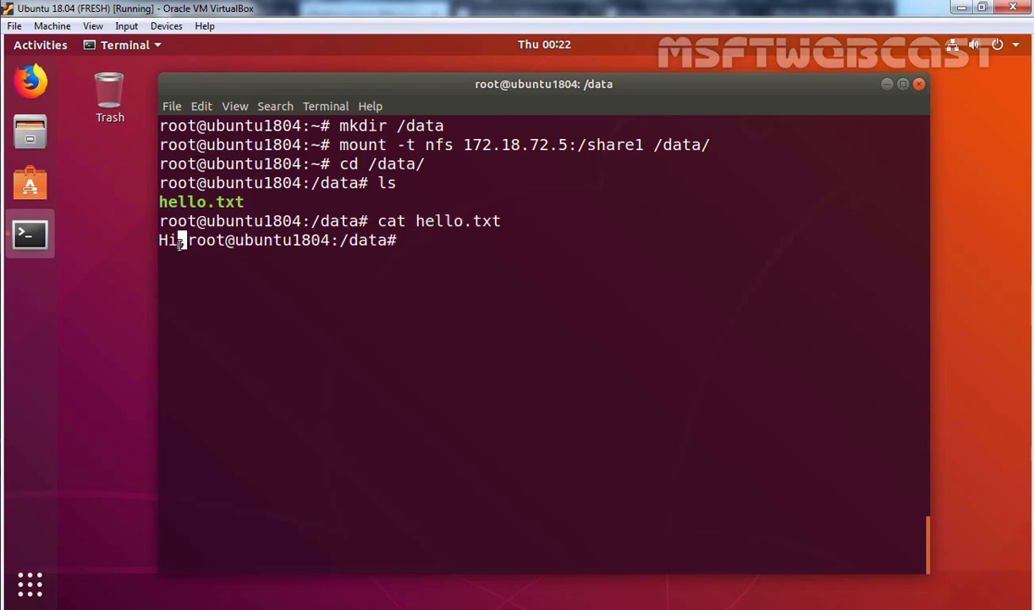
drag(179, 243, 159, 242)
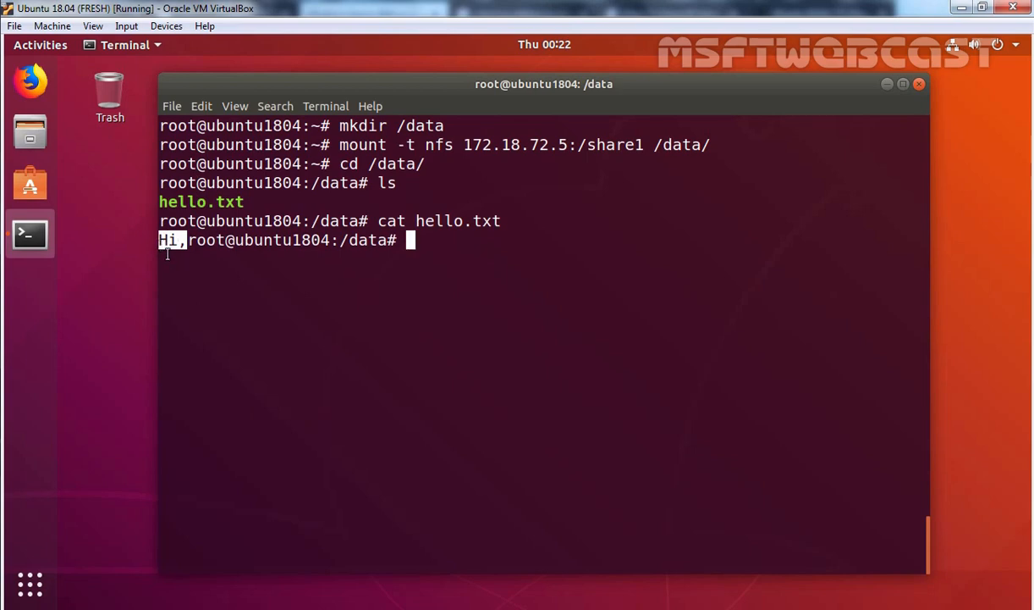
Step: Create a directory named dir1 in the mounted share and list the share's contents
text(mkdir dir1)
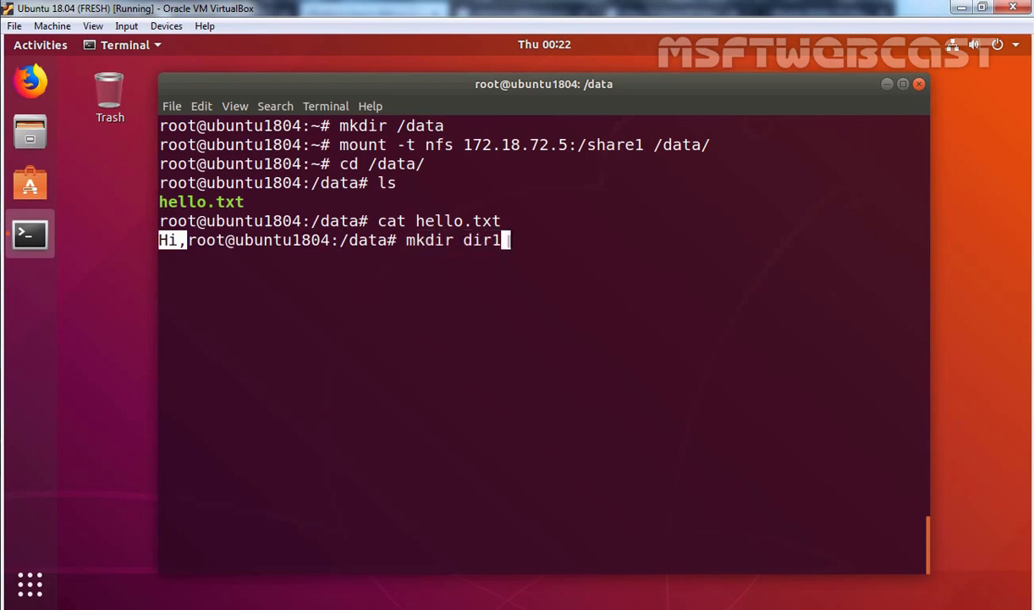
key(Return)
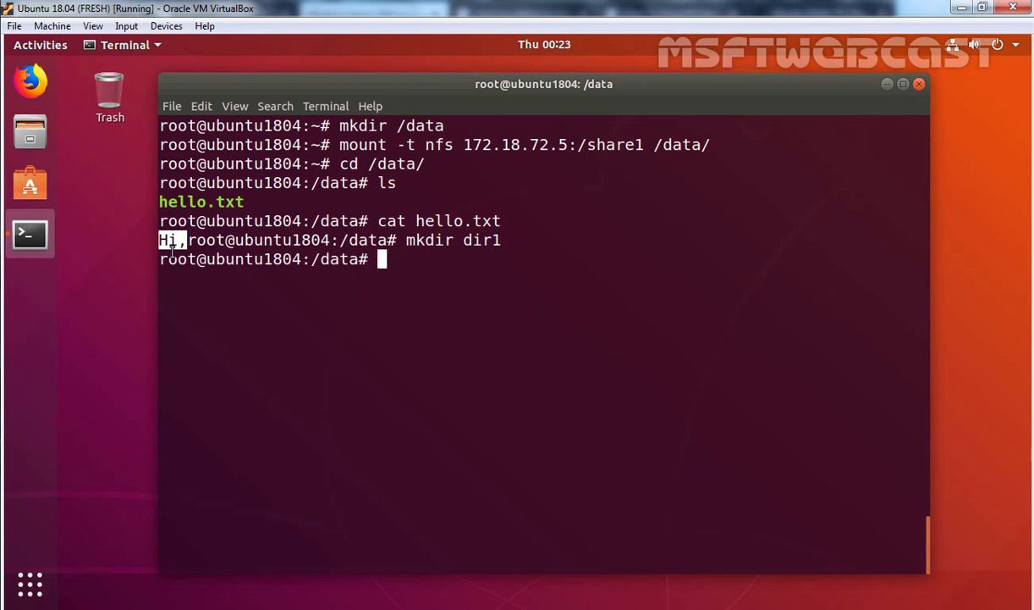
text(ls)
key(Return)
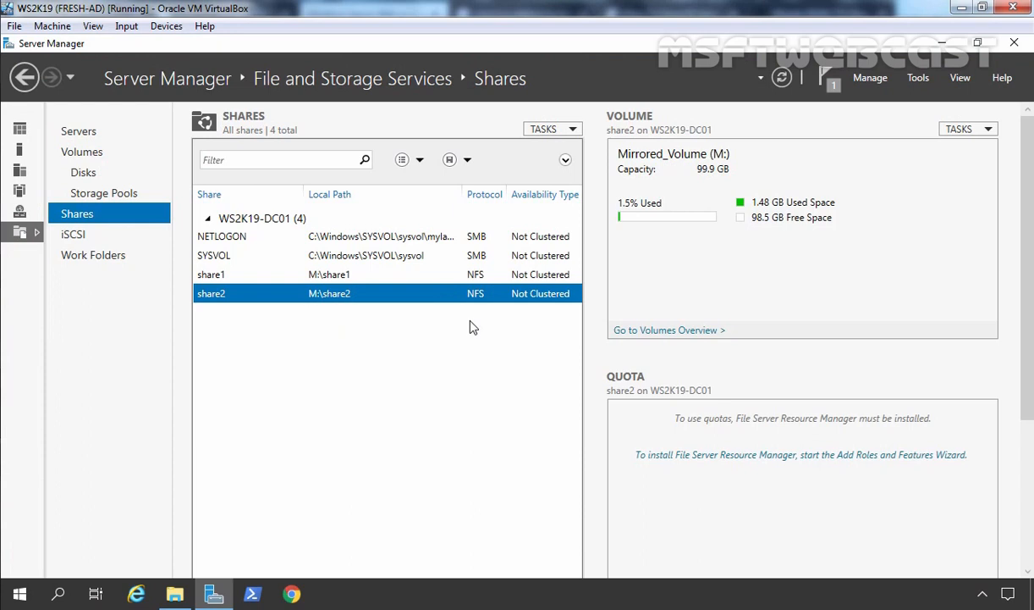
Step: Switch to the Windows Server machine, open the share1 folder in File Explorer, and check for the dir1 folder
click(175, 593)
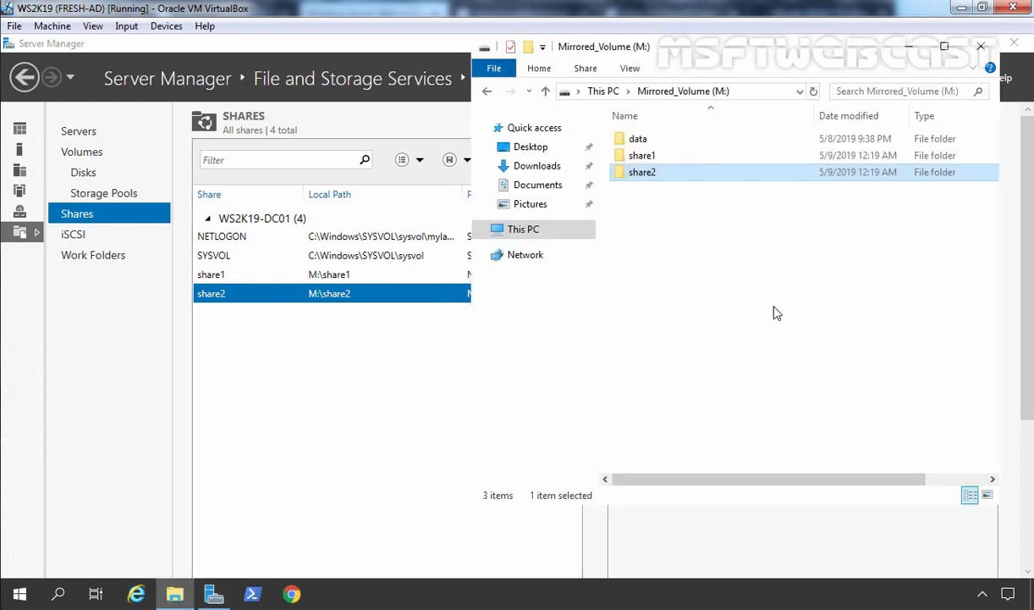
double_click(647, 155)
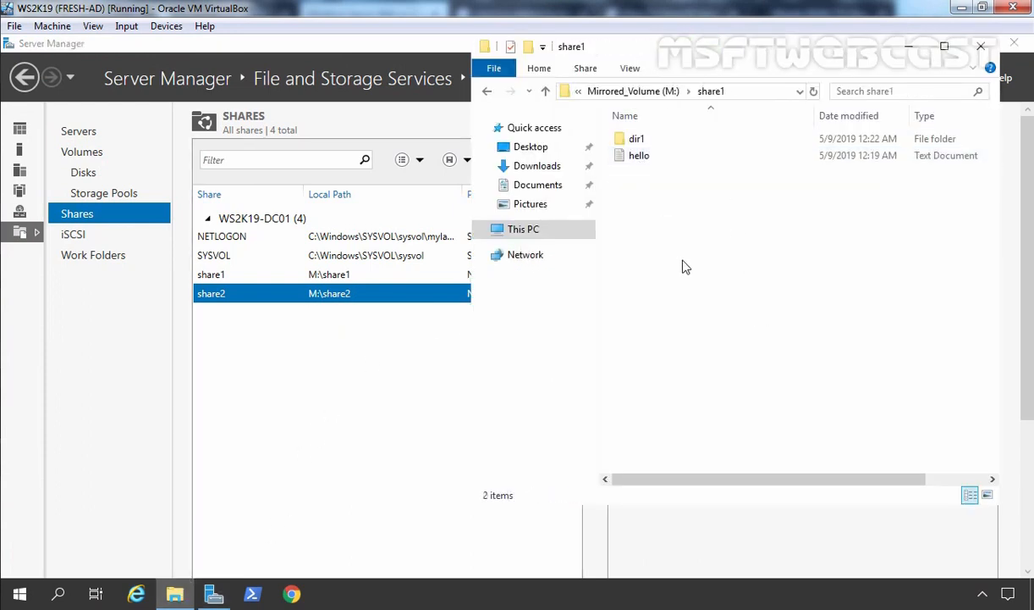
click(641, 146)
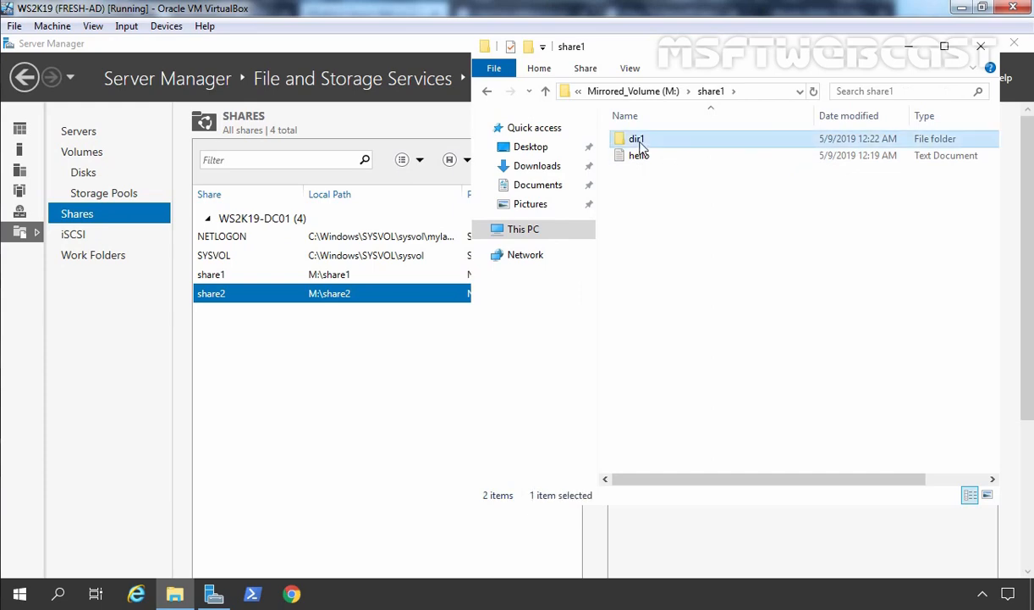